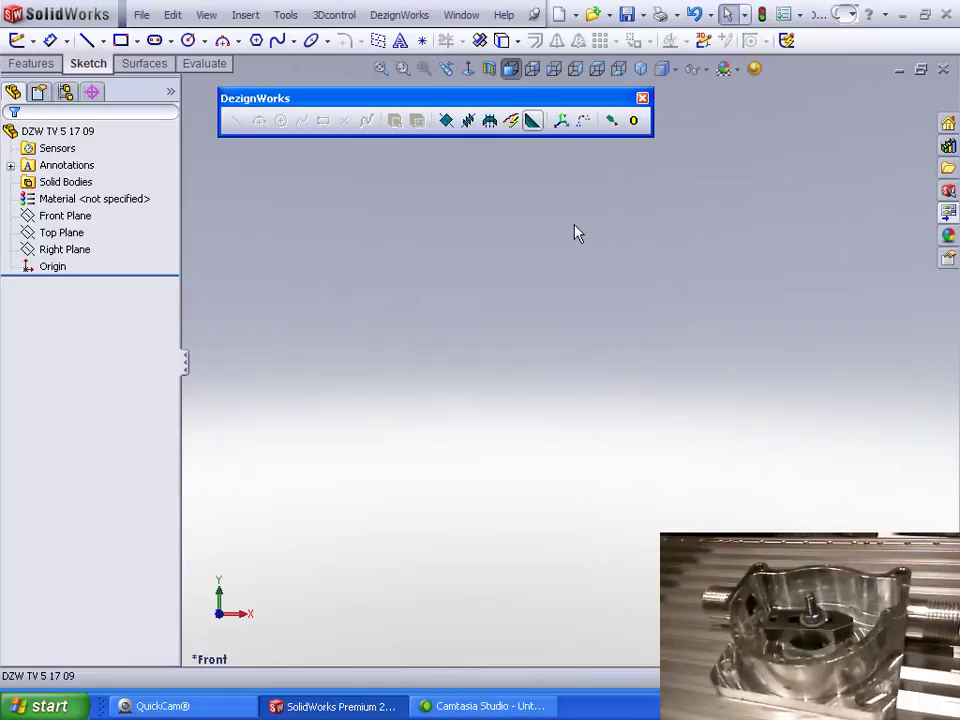
{"action": "left_click_drag", "start_coordinate": [479, 101], "coordinate": [335, 64]}
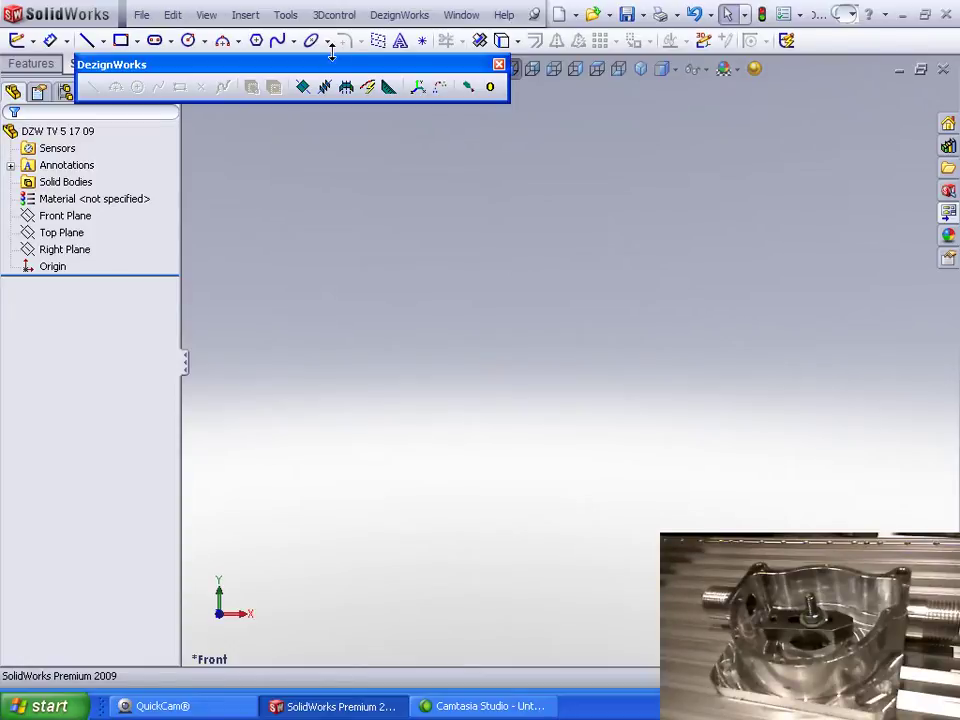
{"action": "left_click_drag", "start_coordinate": [337, 60], "coordinate": [453, 87]}
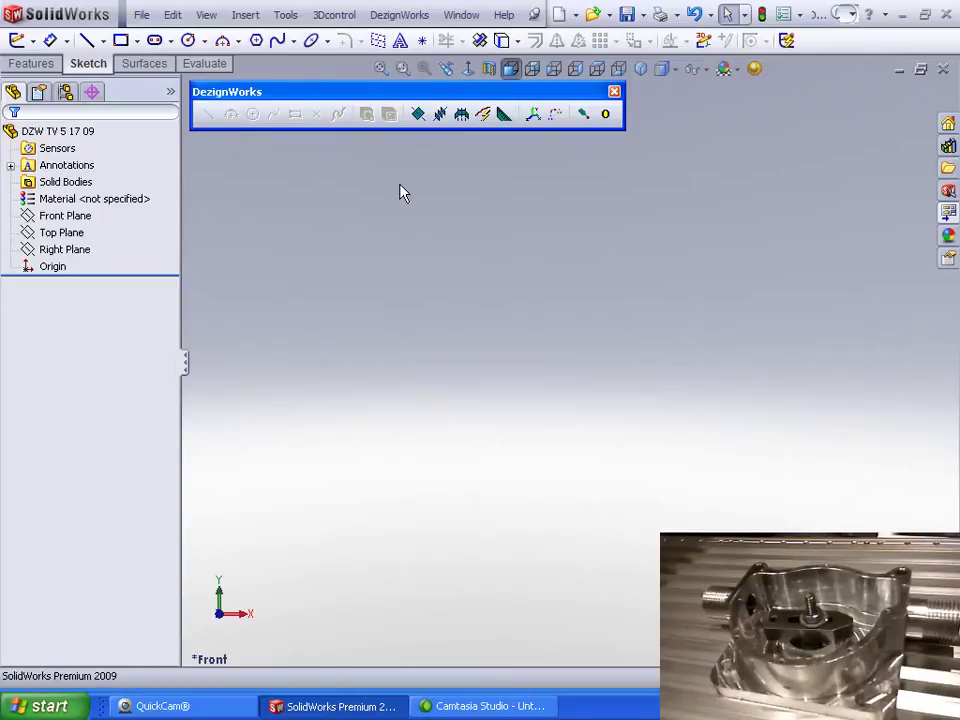
Step: Create a DezignWorks alignment with the Express system, defining the point in the Y direction by the intersection of two probed edges
{"action": "left_click", "coordinate": [535, 118]}
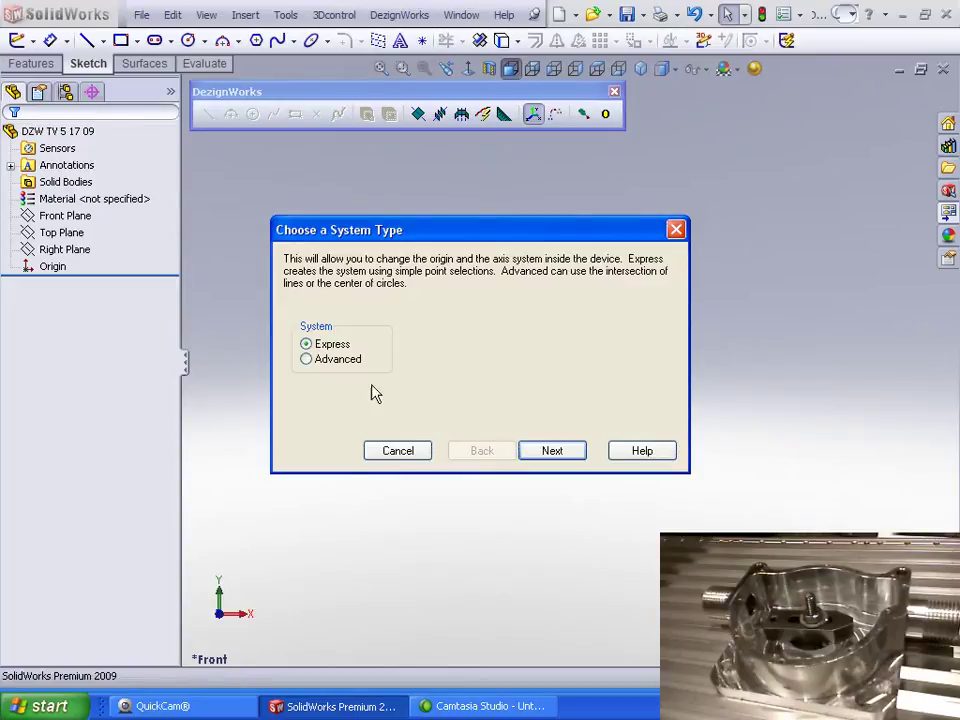
{"action": "left_click", "coordinate": [549, 452]}
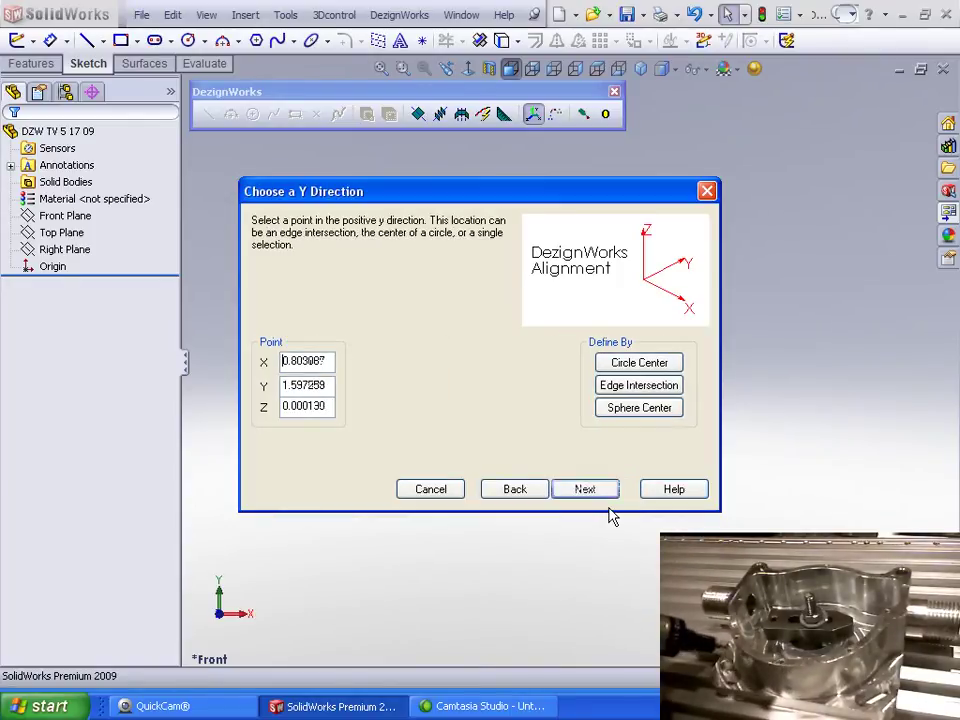
{"action": "left_click", "coordinate": [630, 390]}
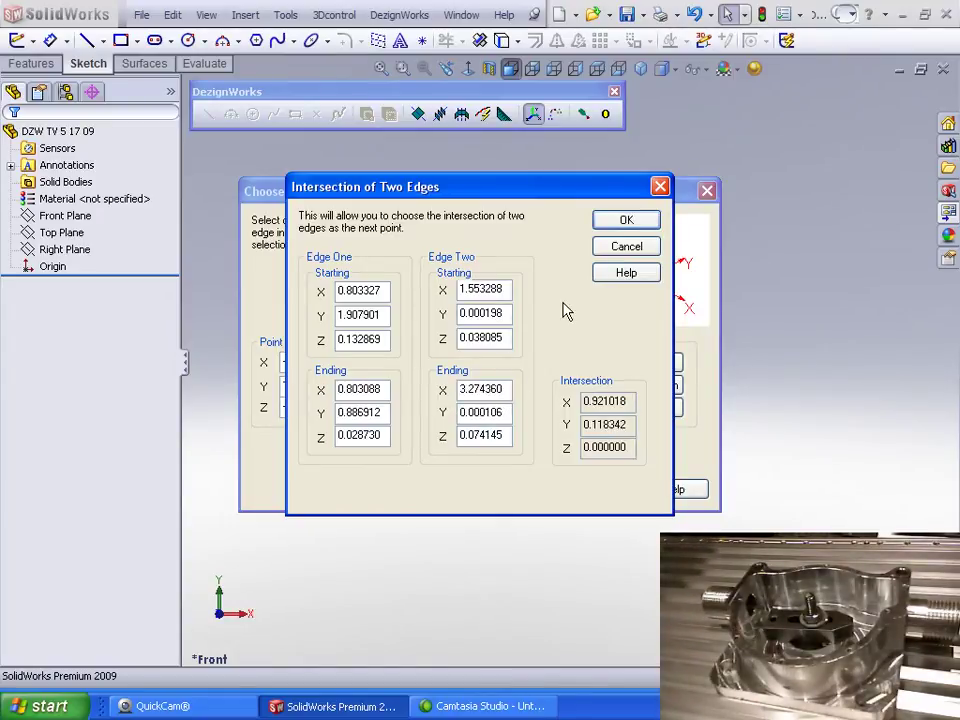
{"action": "left_click", "coordinate": [648, 224]}
{"action": "left_click", "coordinate": [583, 490]}
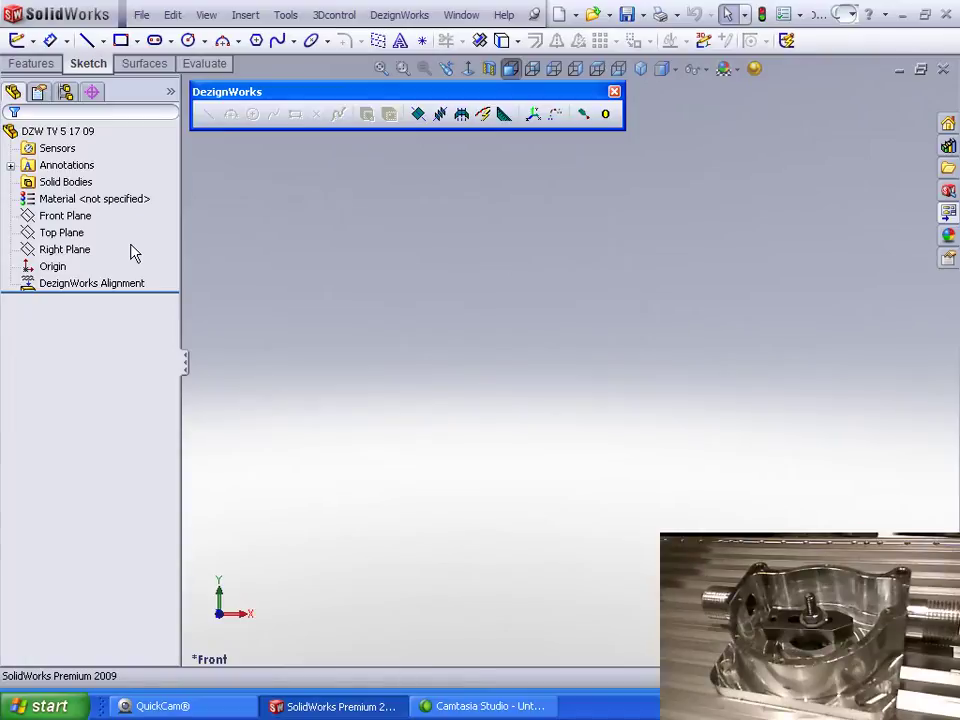
Step: Start a sketch on the Front Plane and probe the part's bottom and two side edges as DZW lines with Left compensation
{"action": "left_click", "coordinate": [66, 217]}
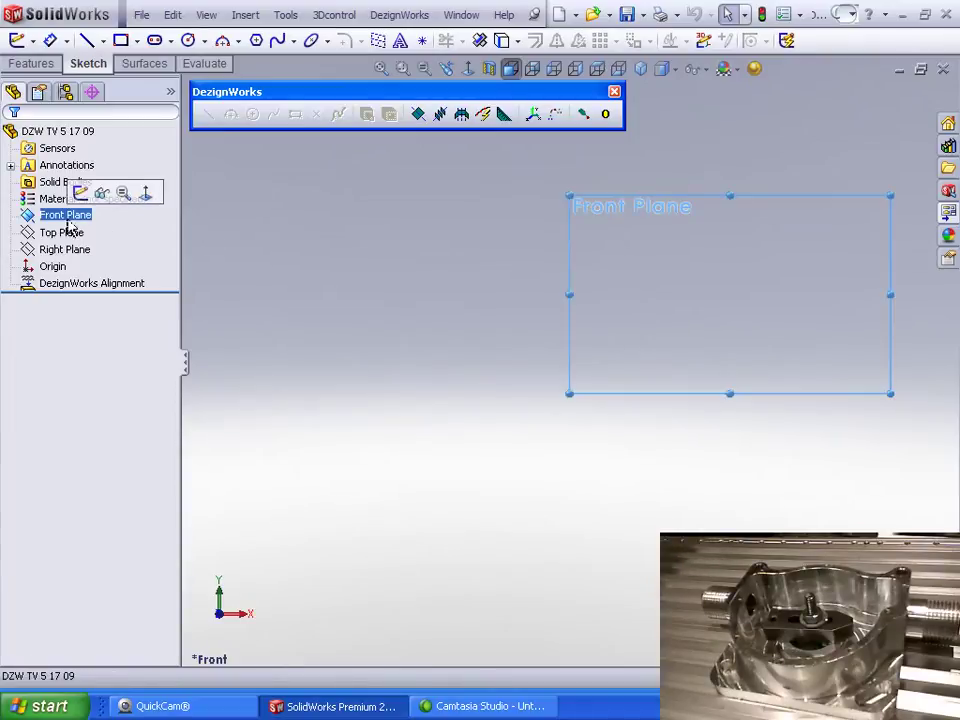
{"action": "left_click", "coordinate": [80, 193]}
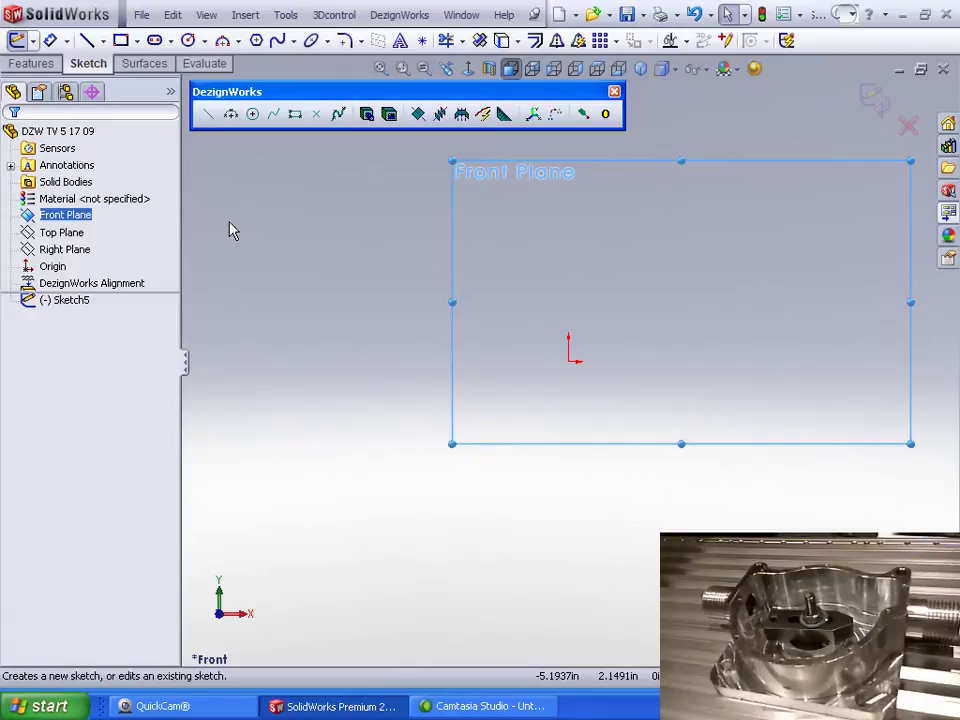
{"action": "left_click", "coordinate": [208, 113]}
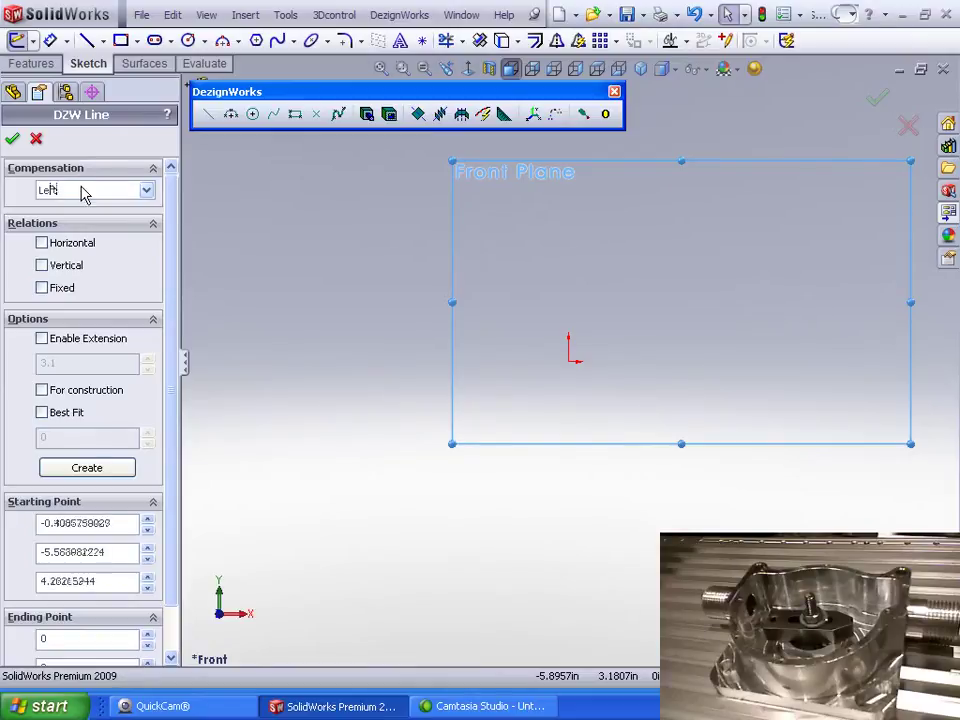
{"action": "left_click", "coordinate": [145, 192]}
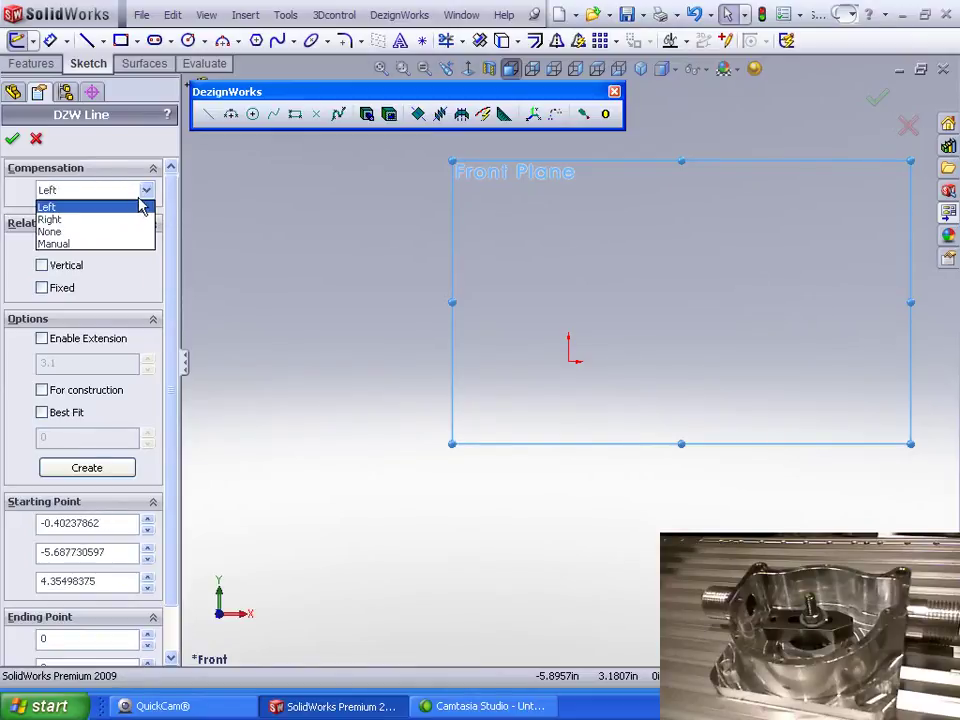
{"action": "left_click", "coordinate": [138, 209]}
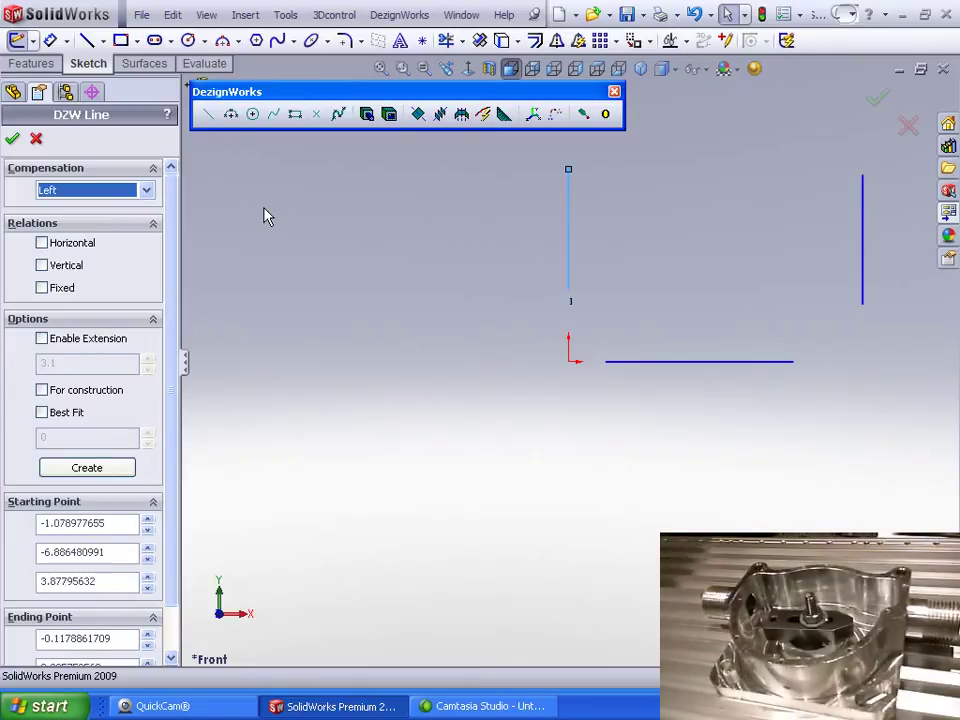
{"action": "left_click", "coordinate": [13, 139]}
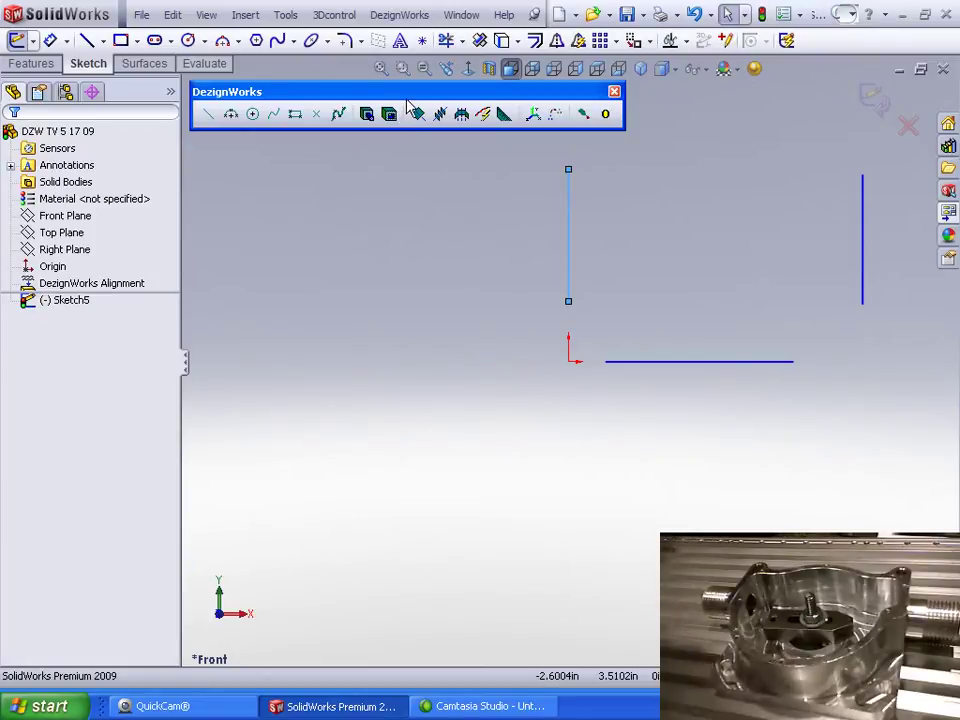
Step: Fillet both lower corners between the bottom line and the side lines with a 0.5 in radius
{"action": "left_click", "coordinate": [344, 40]}
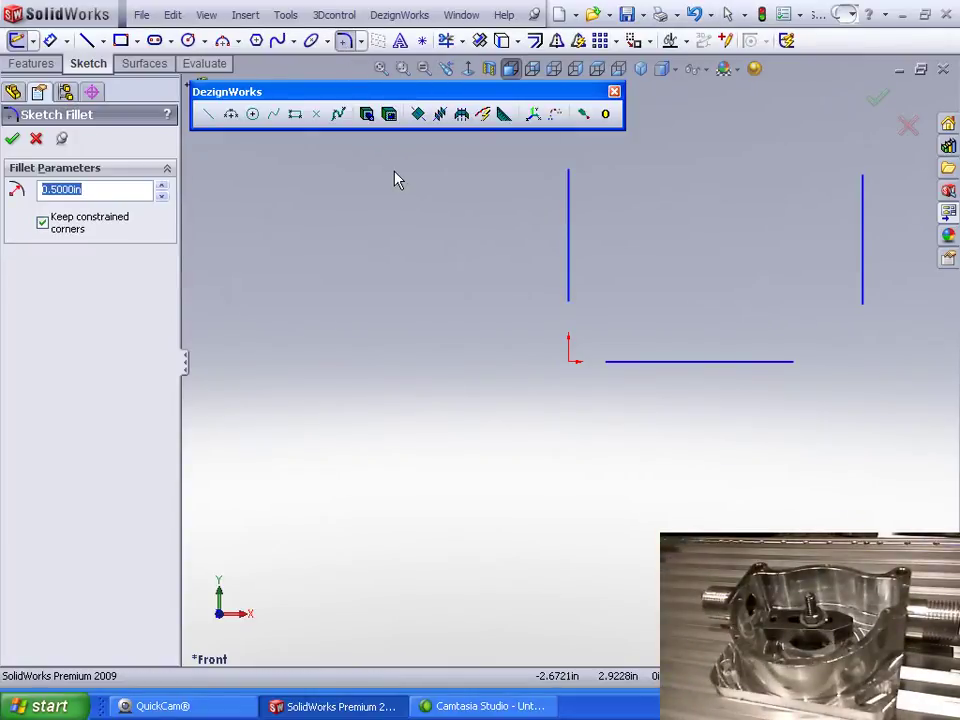
{"action": "left_click", "coordinate": [568, 276]}
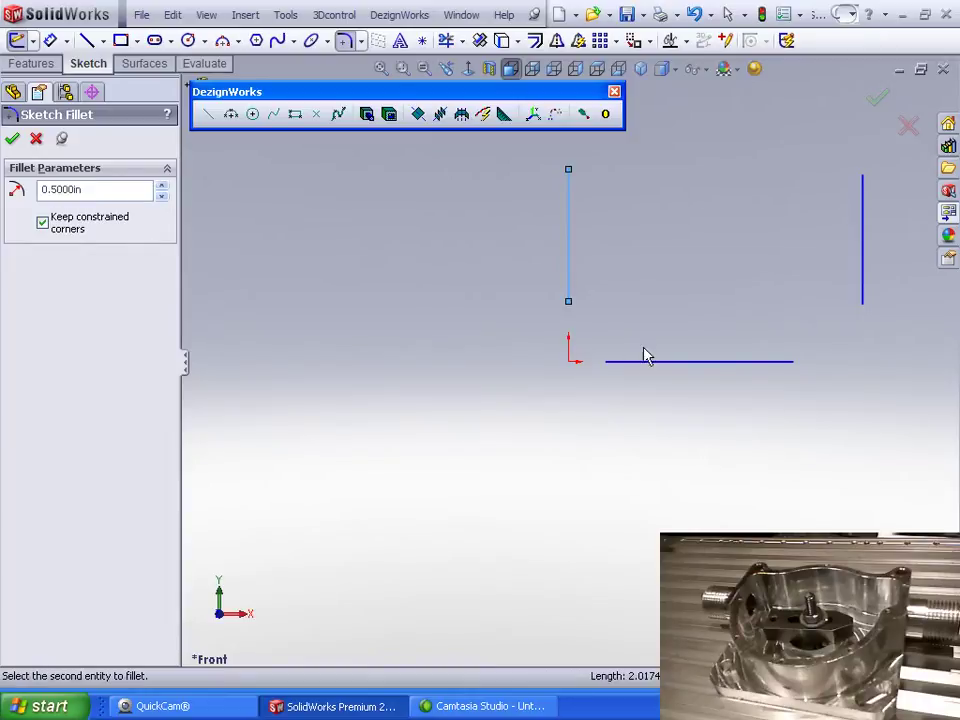
{"action": "left_click", "coordinate": [651, 363]}
{"action": "left_click", "coordinate": [707, 364]}
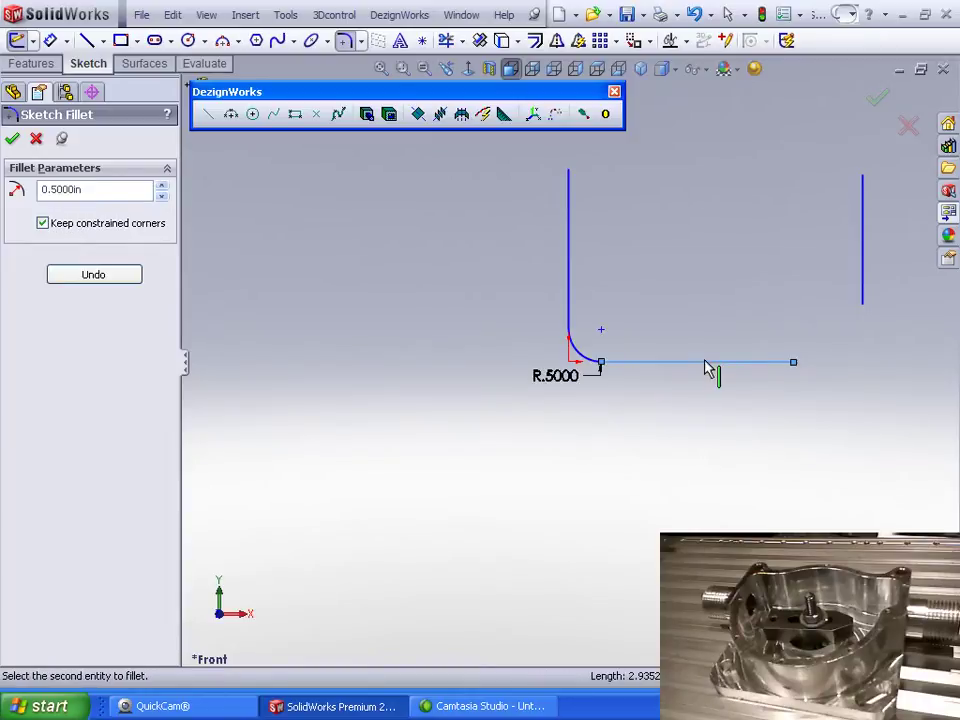
{"action": "left_click", "coordinate": [862, 274]}
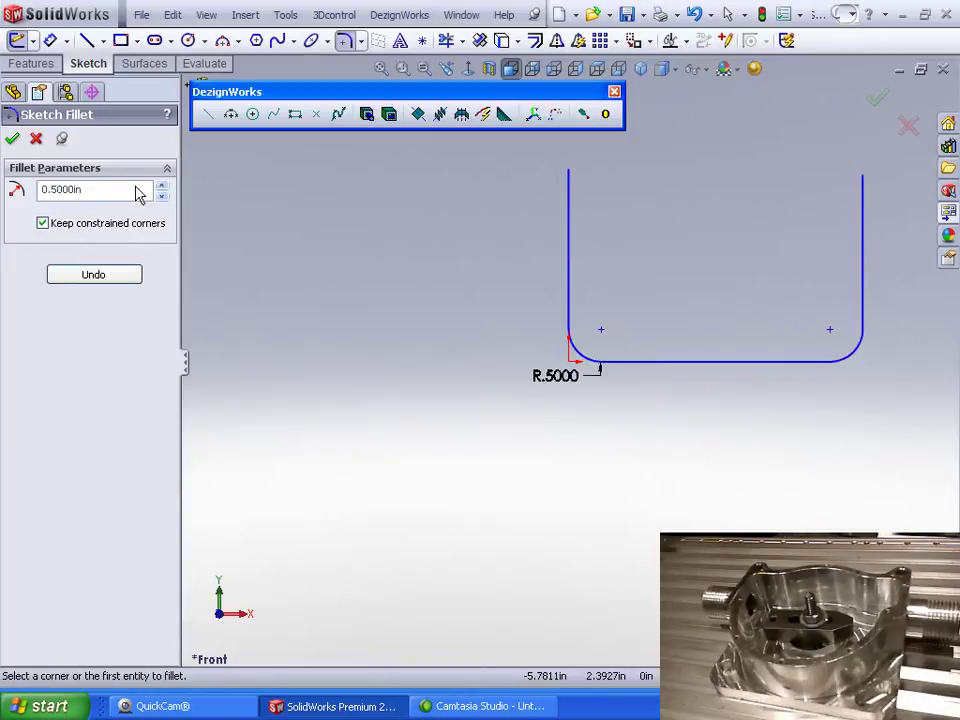
{"action": "left_click", "coordinate": [12, 139]}
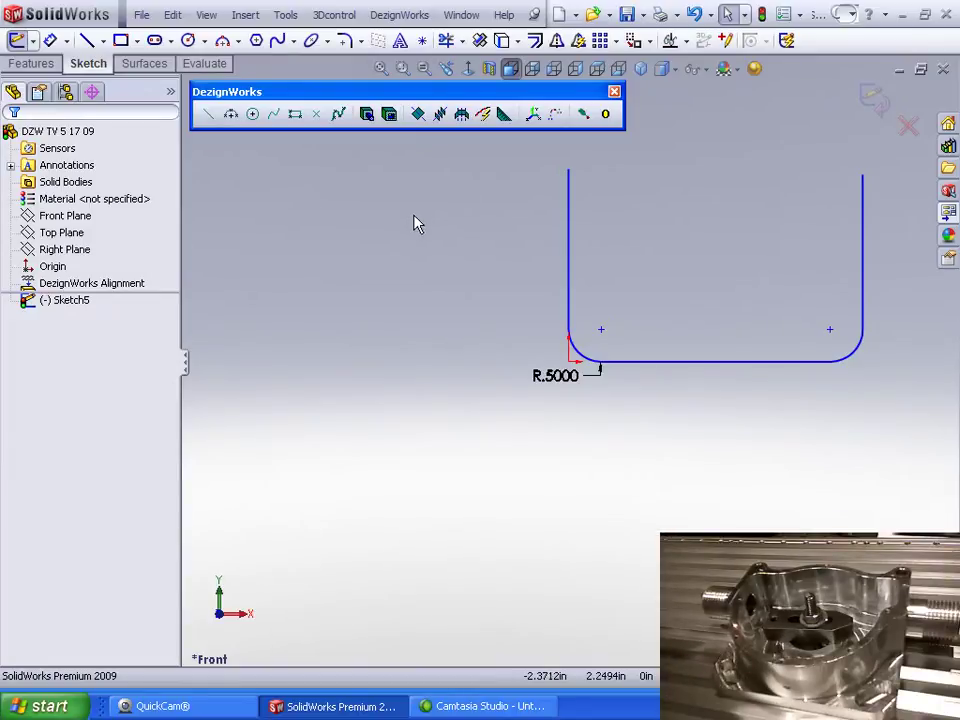
Step: Probe the part's wavy upper edge as an open, best-fit DZW spline with Left compensation
{"action": "left_click", "coordinate": [275, 114]}
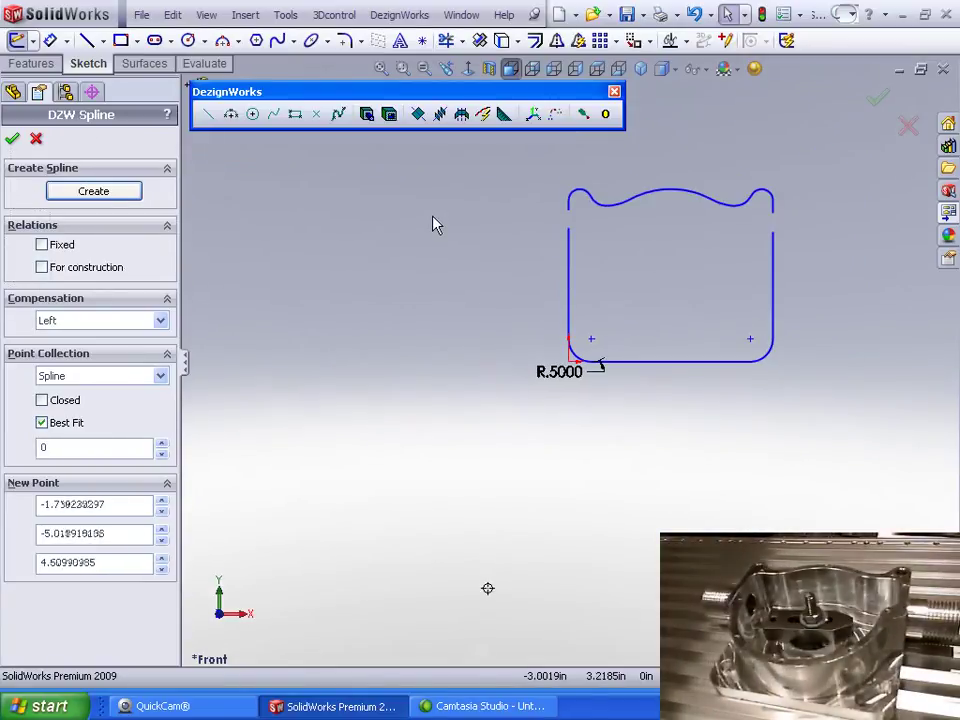
{"action": "left_click", "coordinate": [129, 192]}
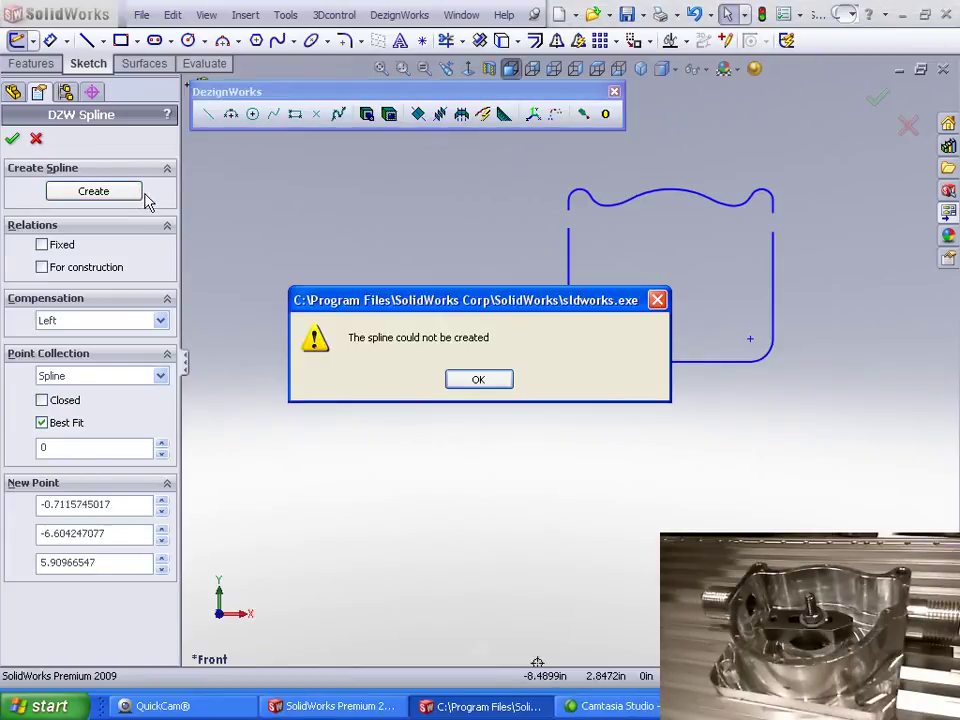
{"action": "left_click", "coordinate": [478, 380]}
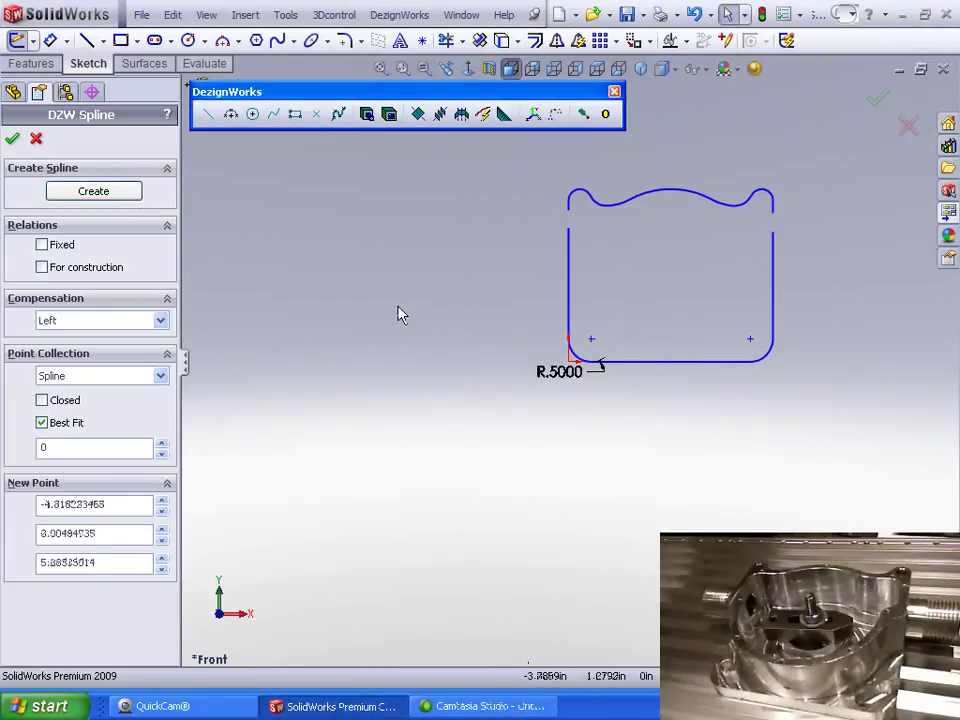
{"action": "left_click", "coordinate": [13, 139]}
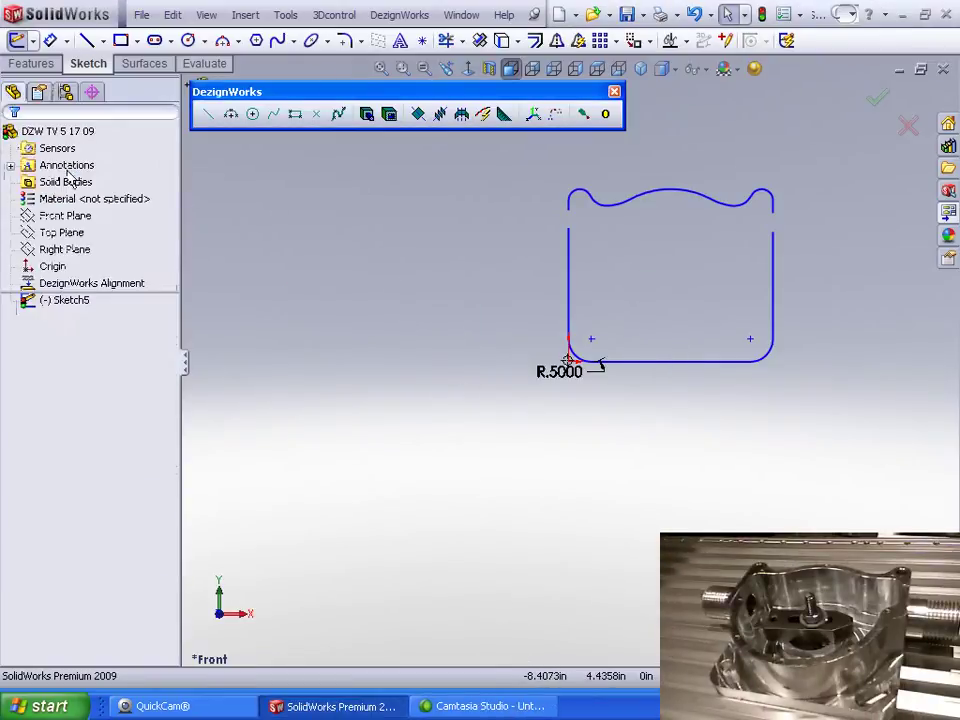
{"action": "left_click", "coordinate": [13, 140]}
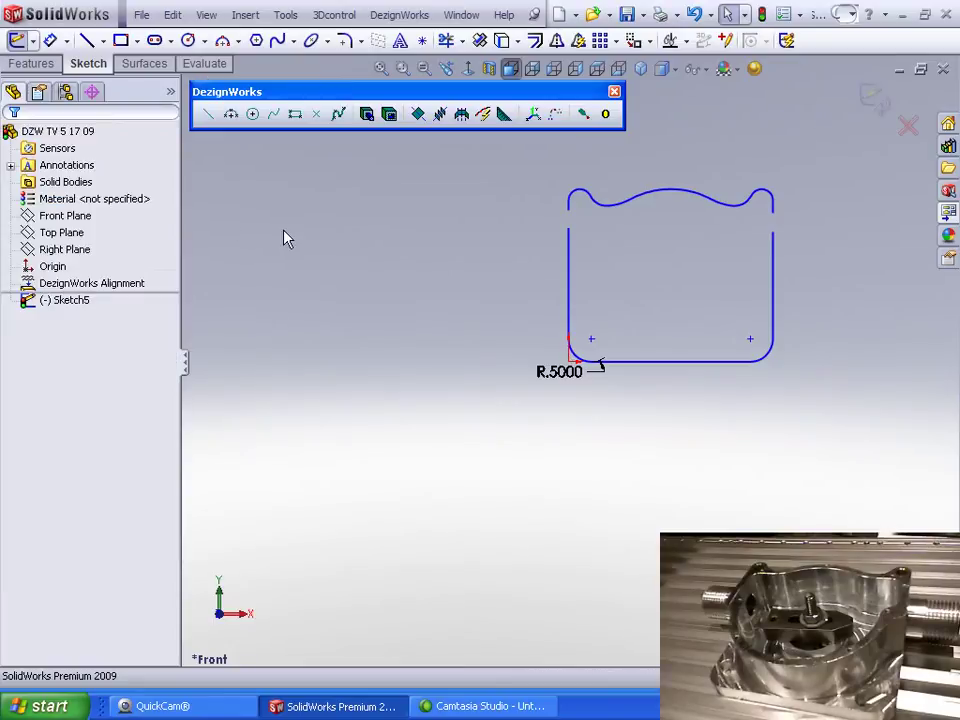
Step: Add a Fix relation to the bottom line of the profile
{"action": "left_click", "coordinate": [672, 368]}
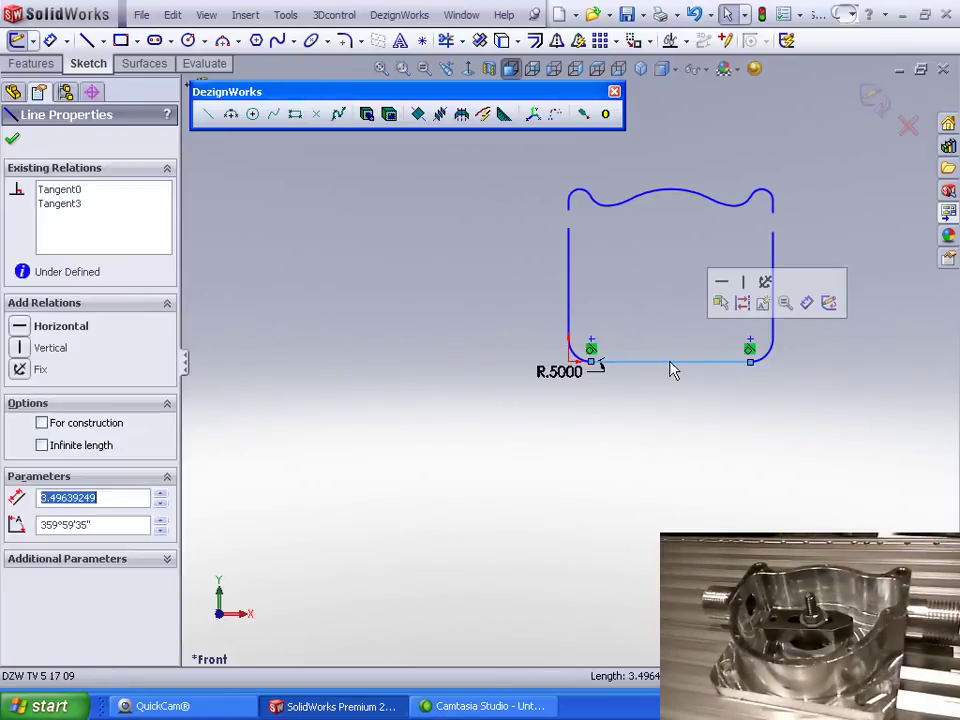
{"action": "left_click", "coordinate": [42, 371]}
{"action": "left_click", "coordinate": [271, 363]}
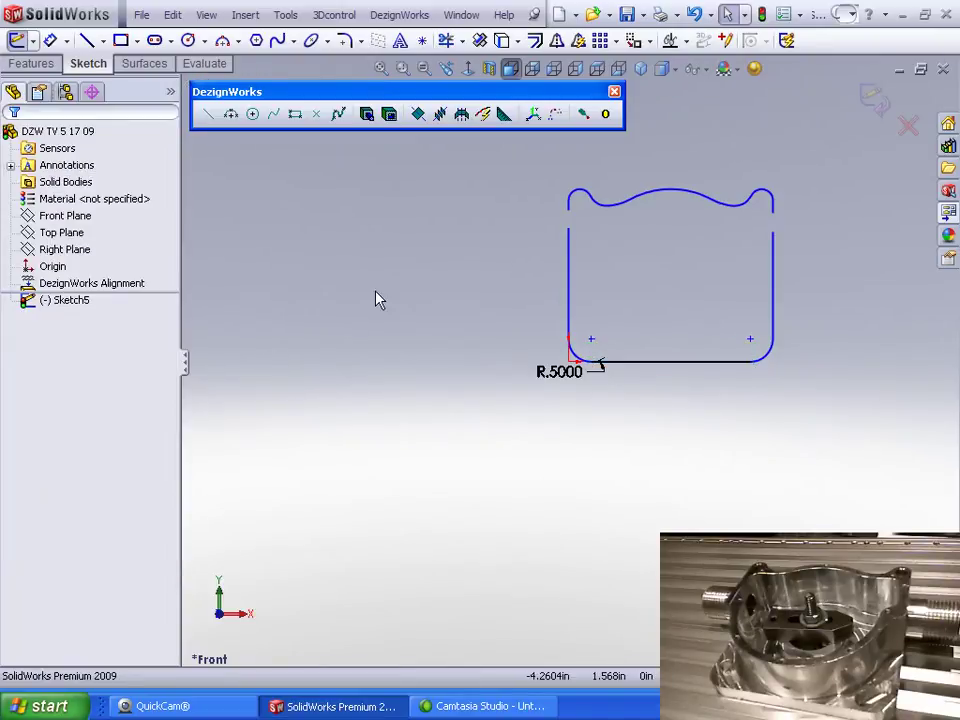
Step: Merge the upper endpoints of both side lines with the adjacent spline endpoints to close the profile
{"action": "scroll", "coordinate": [500, 332], "scroll_direction": "down", "scroll_amount": 1}
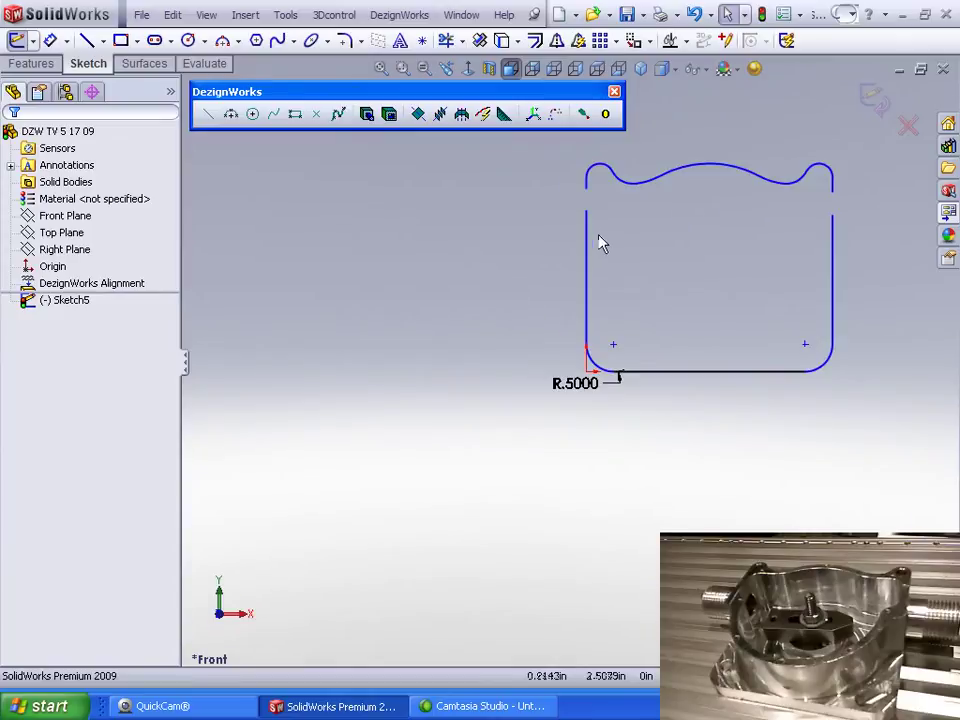
{"action": "left_click", "coordinate": [588, 211]}
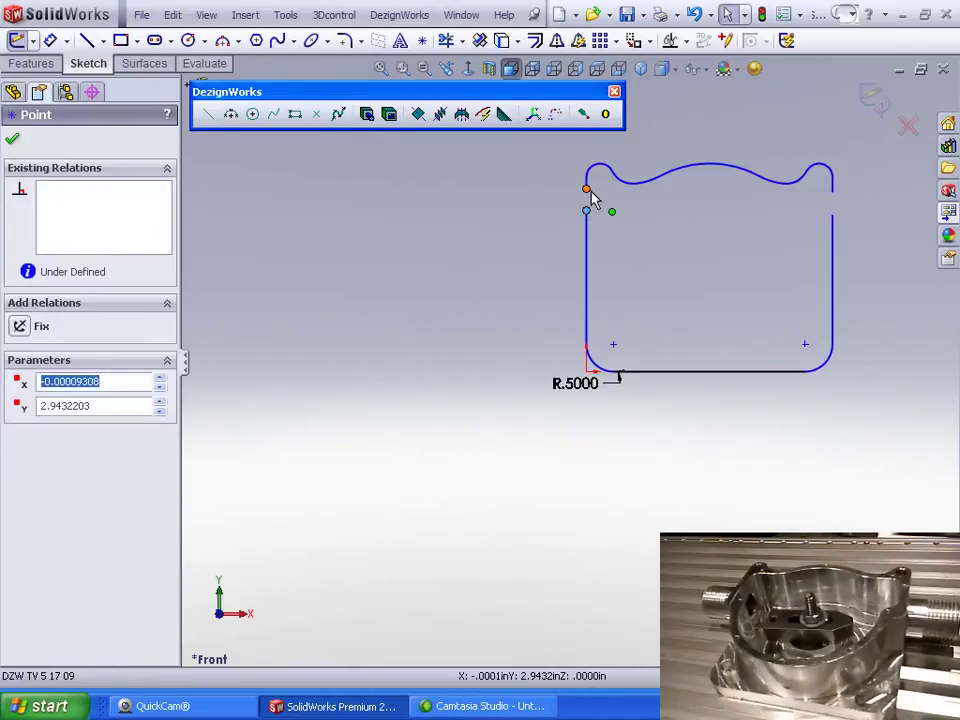
{"action": "left_click", "coordinate": [586, 190], "text": "ctrl"}
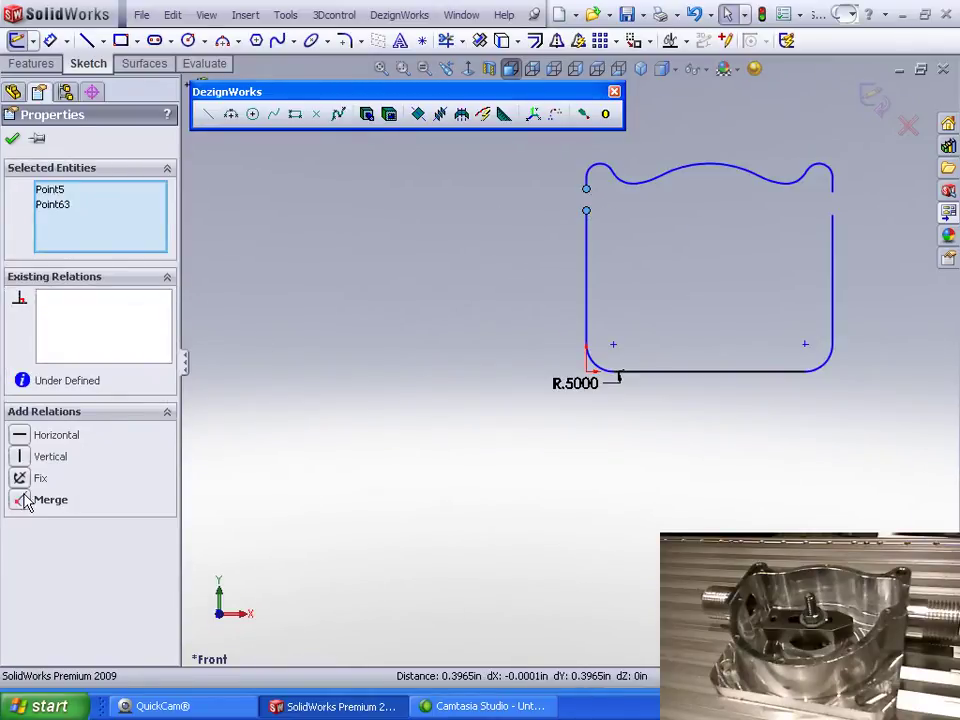
{"action": "left_click", "coordinate": [305, 405]}
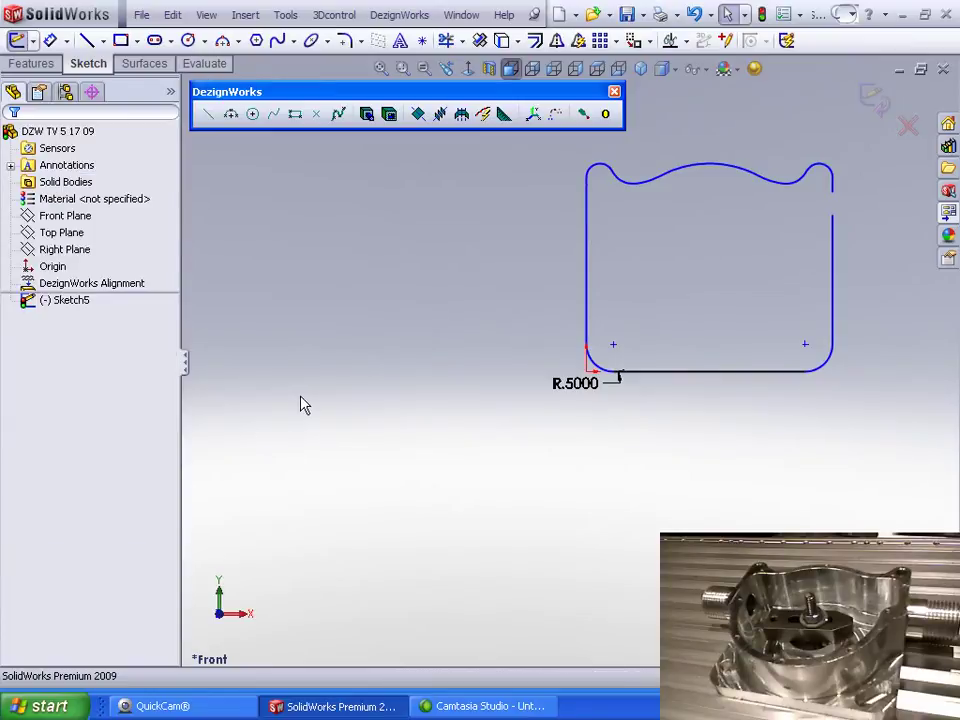
{"action": "left_click", "coordinate": [832, 216]}
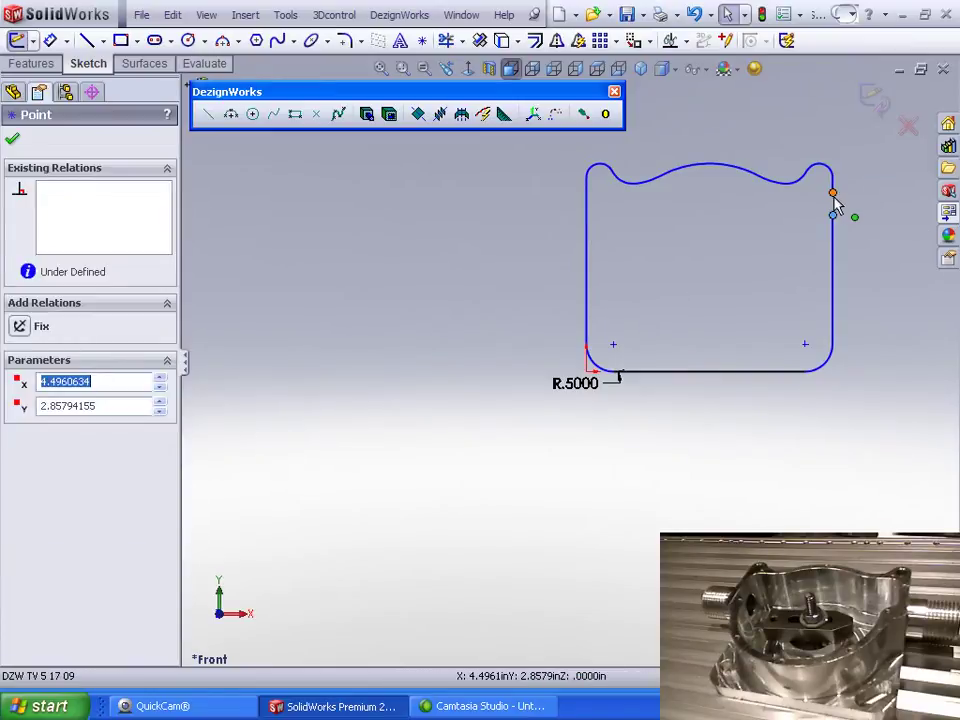
{"action": "left_click", "coordinate": [833, 193], "text": "ctrl"}
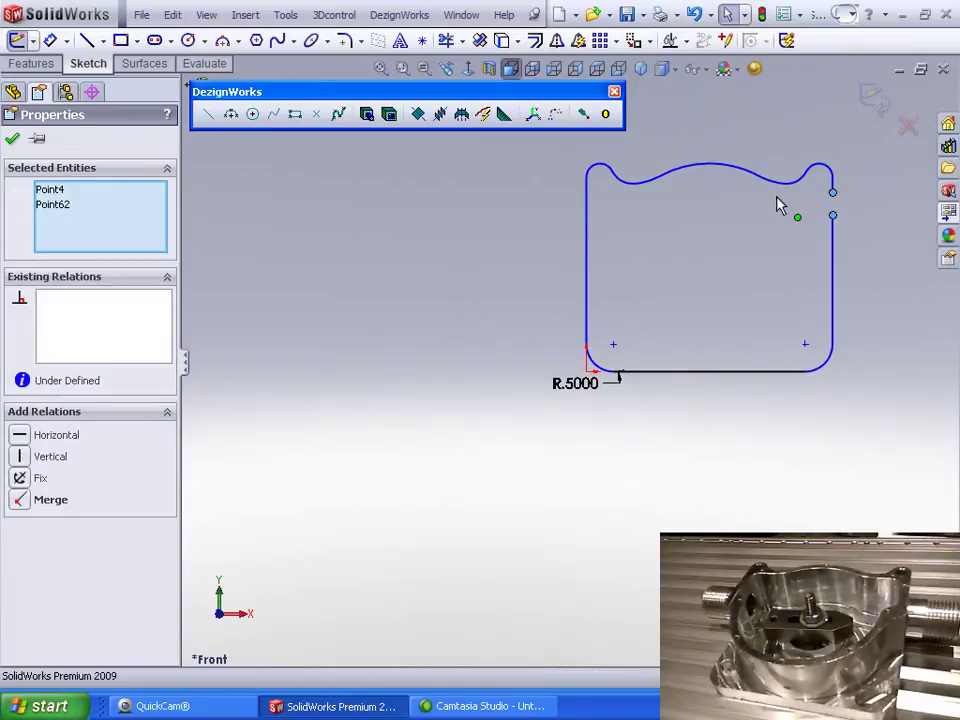
{"action": "left_click", "coordinate": [332, 381]}
{"action": "key", "text": "z"}
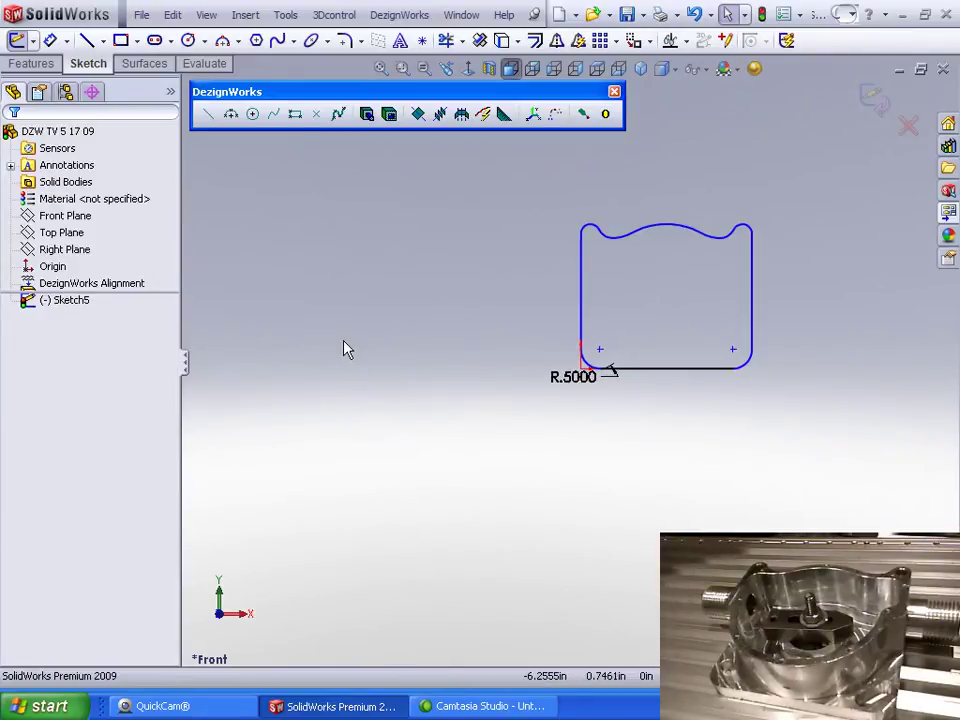
Step: Extrude the closed profile with DZW Extrusion, Blind, to the probed depth of about 1.5 in, and expand the new feature in the tree
{"action": "left_click", "coordinate": [366, 116]}
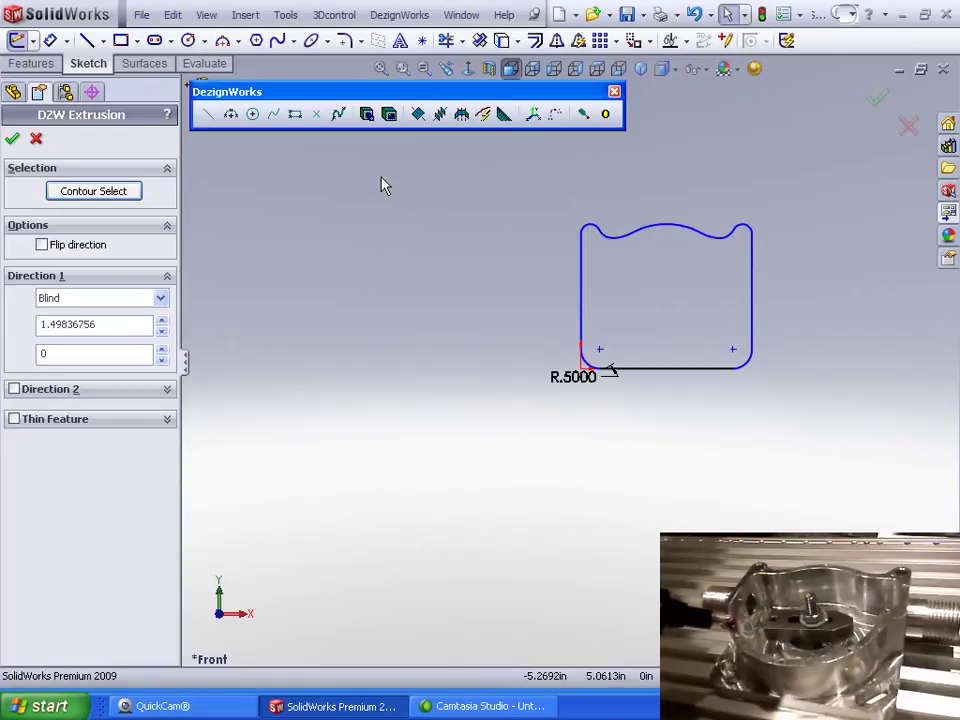
{"action": "key", "text": "Return"}
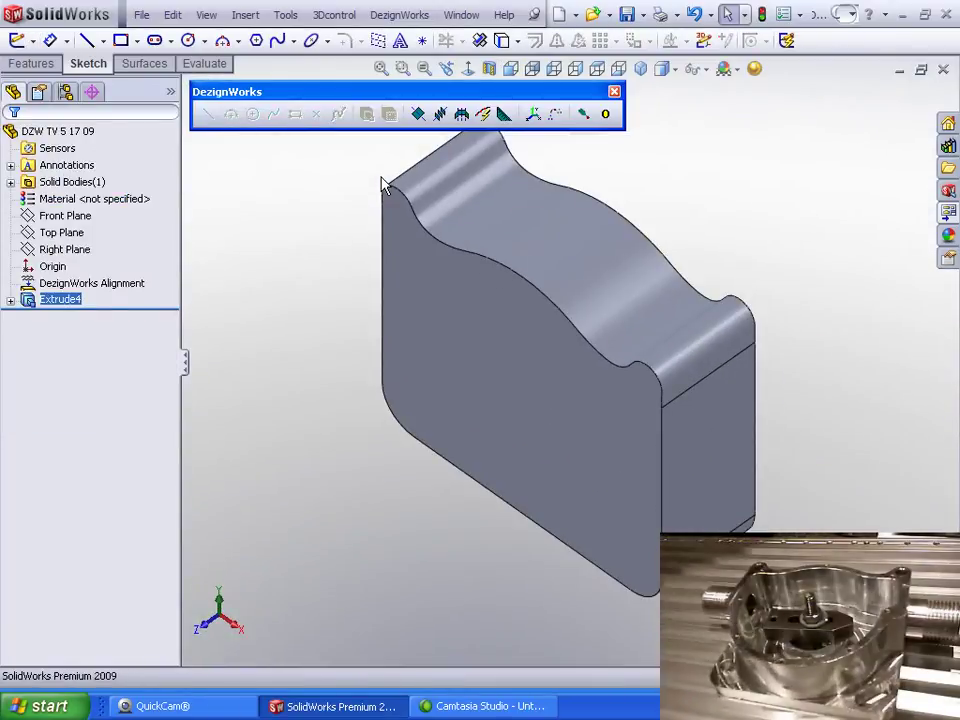
{"action": "left_click", "coordinate": [9, 301]}
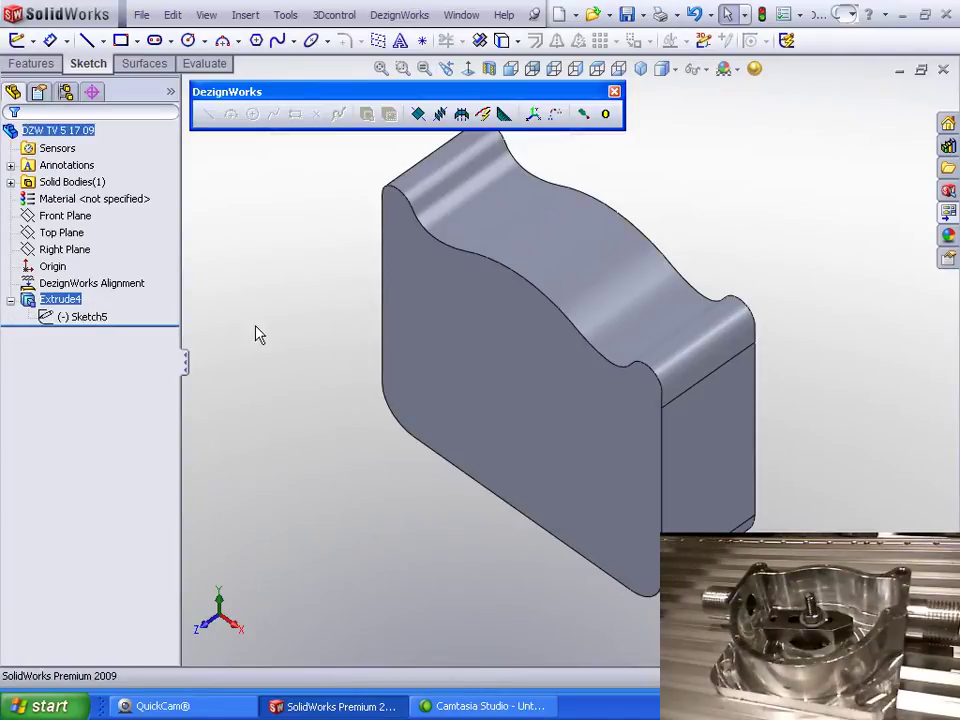
{"action": "middle_click_drag", "start_coordinate": [346, 422], "coordinate": [358, 242]}
{"action": "scroll", "coordinate": [379, 261], "scroll_direction": "up", "scroll_amount": 2}
{"action": "scroll", "coordinate": [326, 255], "scroll_direction": "up", "scroll_amount": 2}
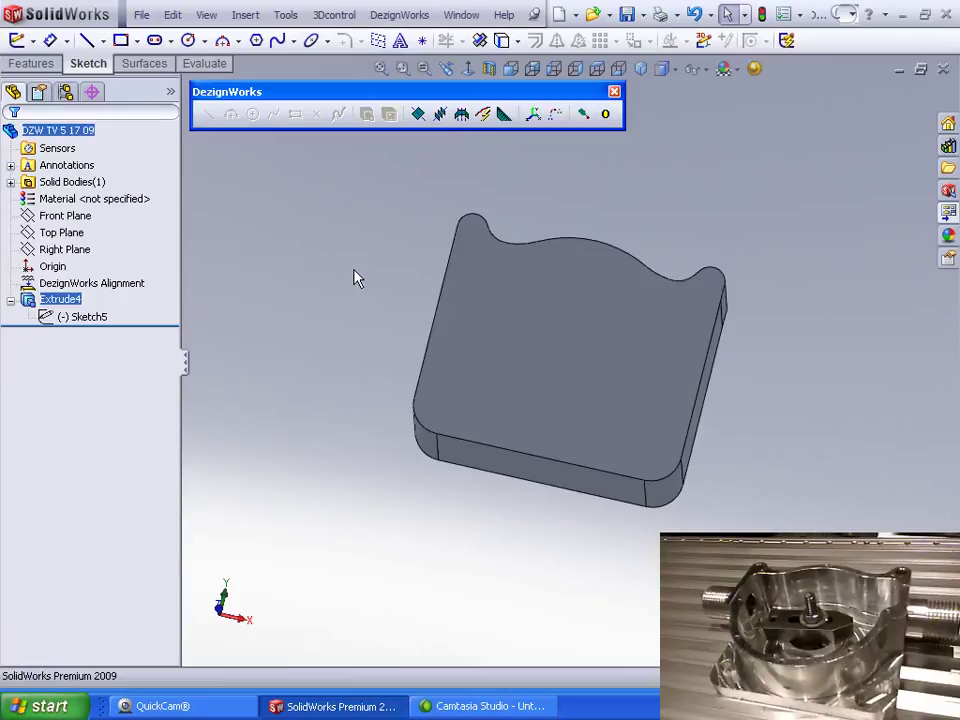
Step: Probe the inner cavity outline on the front face as a closed, best-fit DZW spline with Left compensation and cut it Blind about 1.25 in deep
{"action": "left_click", "coordinate": [565, 317]}
{"action": "left_click", "coordinate": [636, 250]}
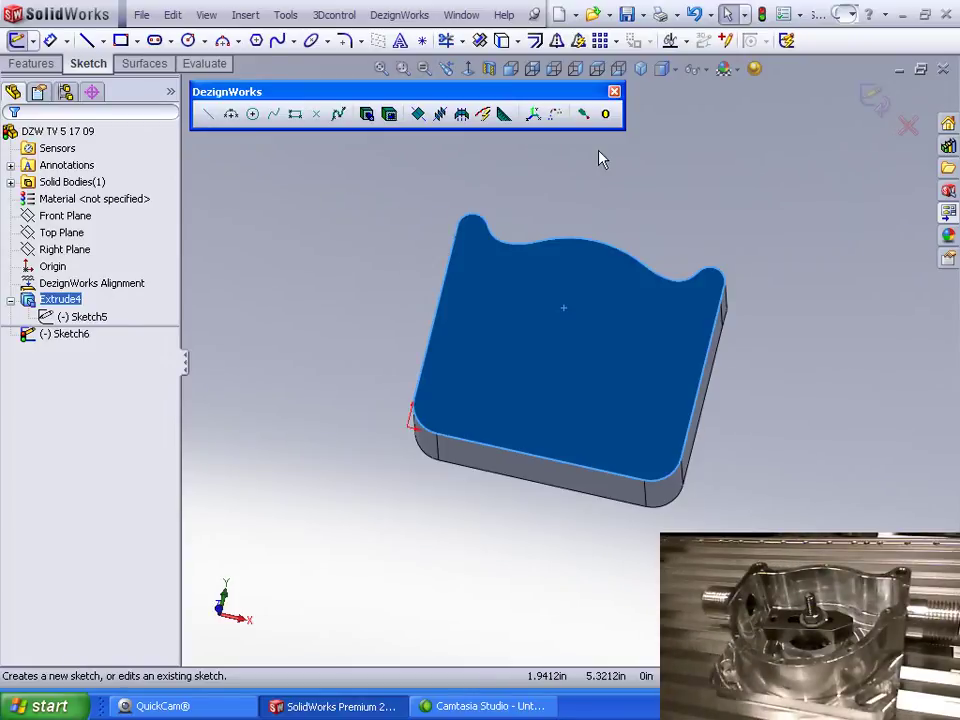
{"action": "left_click", "coordinate": [273, 114]}
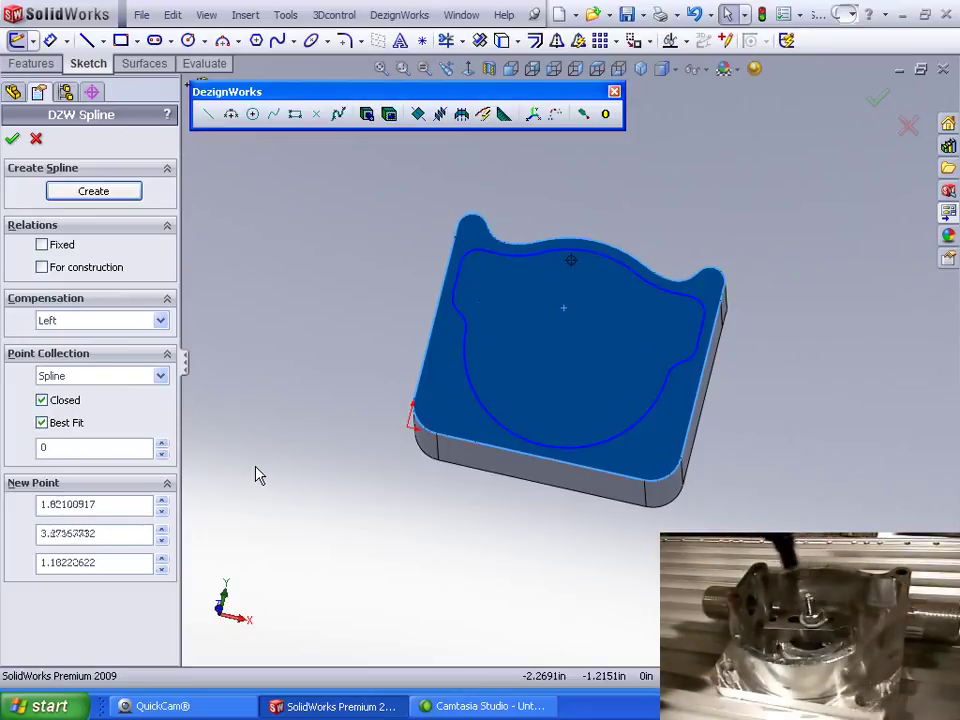
{"action": "left_click", "coordinate": [13, 138]}
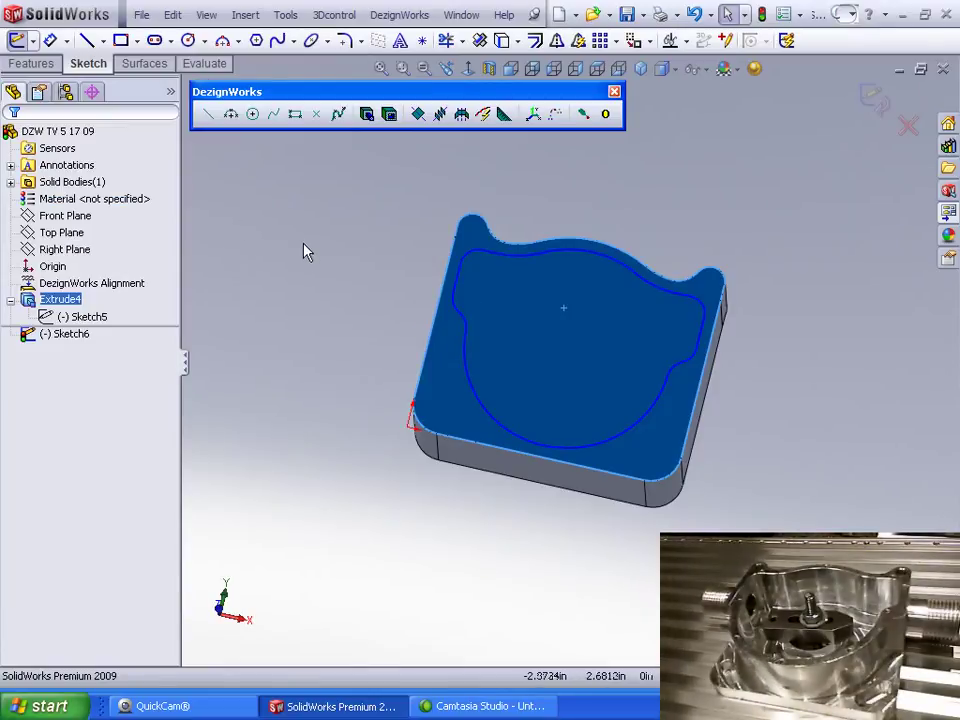
{"action": "left_click", "coordinate": [390, 115]}
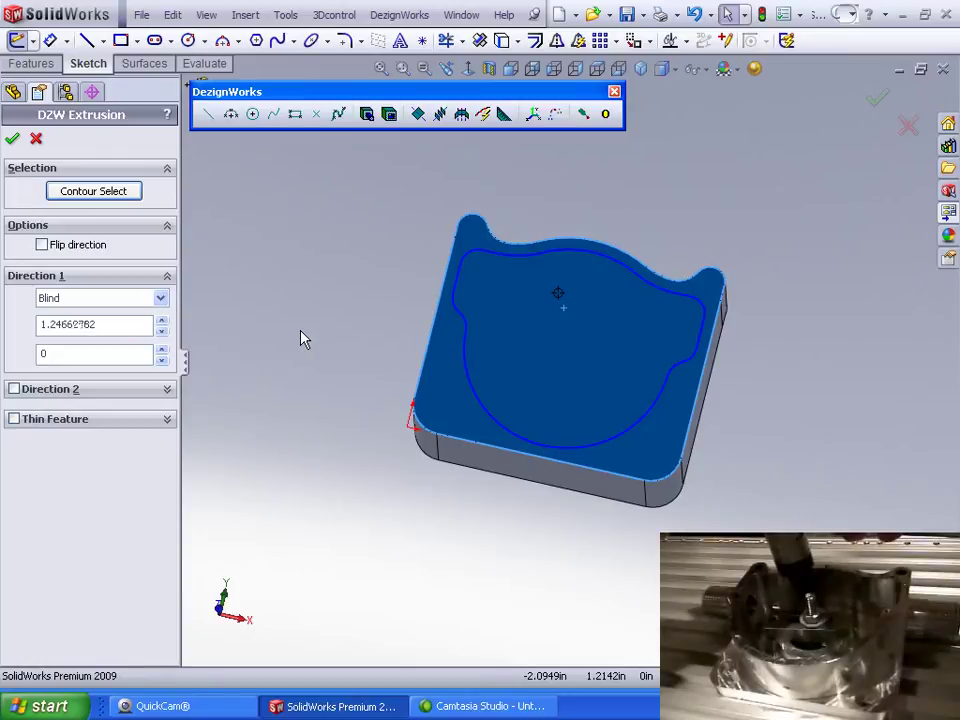
{"action": "key", "text": "Return"}
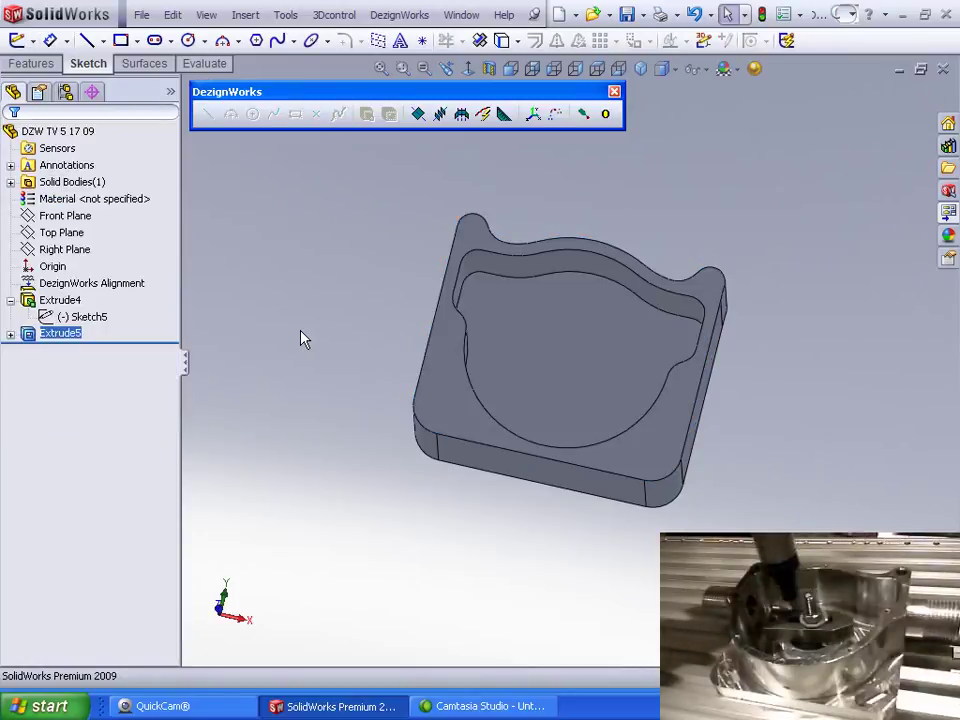
Step: Sketch on the front face and probe the curved lower outer wall as an open, best-fit DZW spline with Left compensation
{"action": "mouse_move", "coordinate": [279, 369]}
{"action": "middle_mouse_down"}
{"action": "mouse_move", "coordinate": [309, 255]}
{"action": "mouse_move", "coordinate": [324, 341]}
{"action": "mouse_move", "coordinate": [287, 392]}
{"action": "middle_mouse_up"}
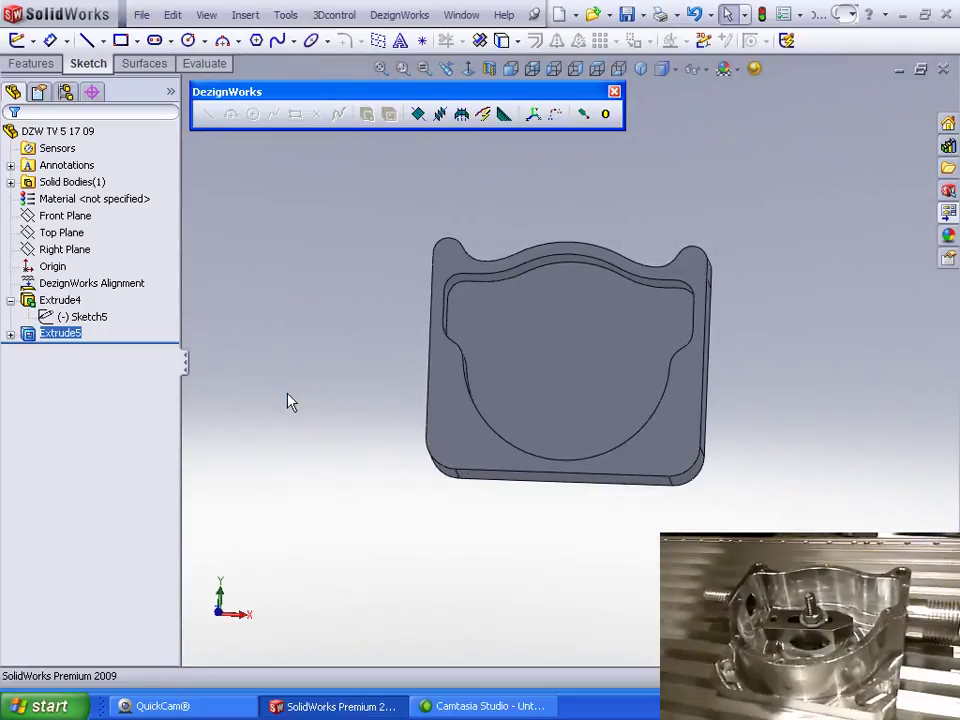
{"action": "left_click", "coordinate": [470, 458]}
{"action": "left_click", "coordinate": [551, 392]}
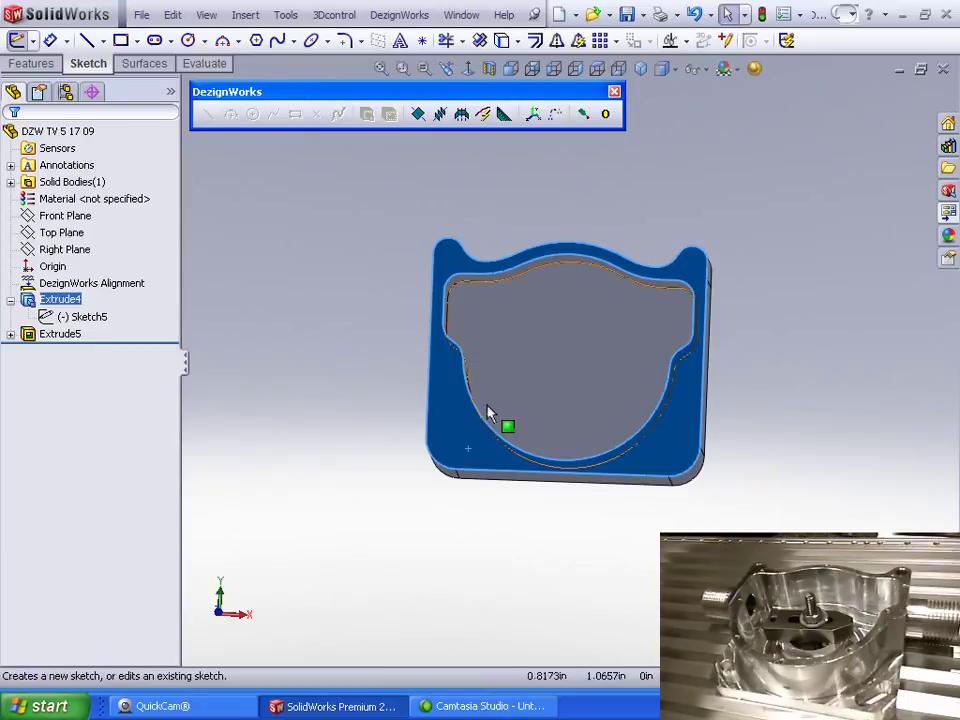
{"action": "left_click", "coordinate": [274, 115]}
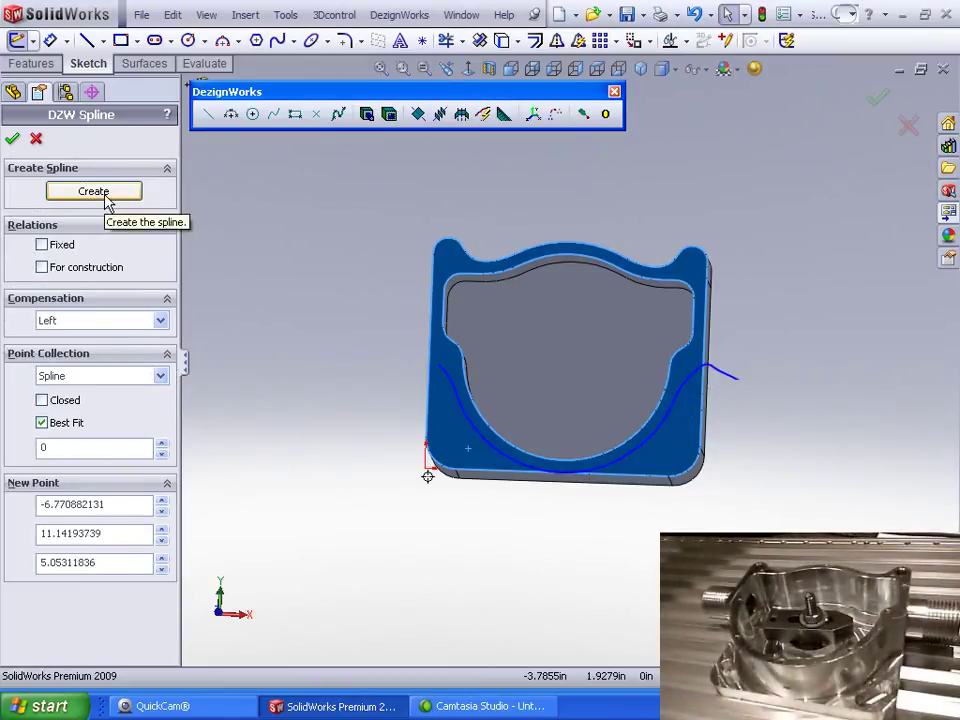
{"action": "left_click", "coordinate": [107, 192]}
{"action": "left_click", "coordinate": [482, 380]}
{"action": "middle_click_drag", "start_coordinate": [287, 331], "coordinate": [268, 320]}
{"action": "left_click", "coordinate": [13, 140]}
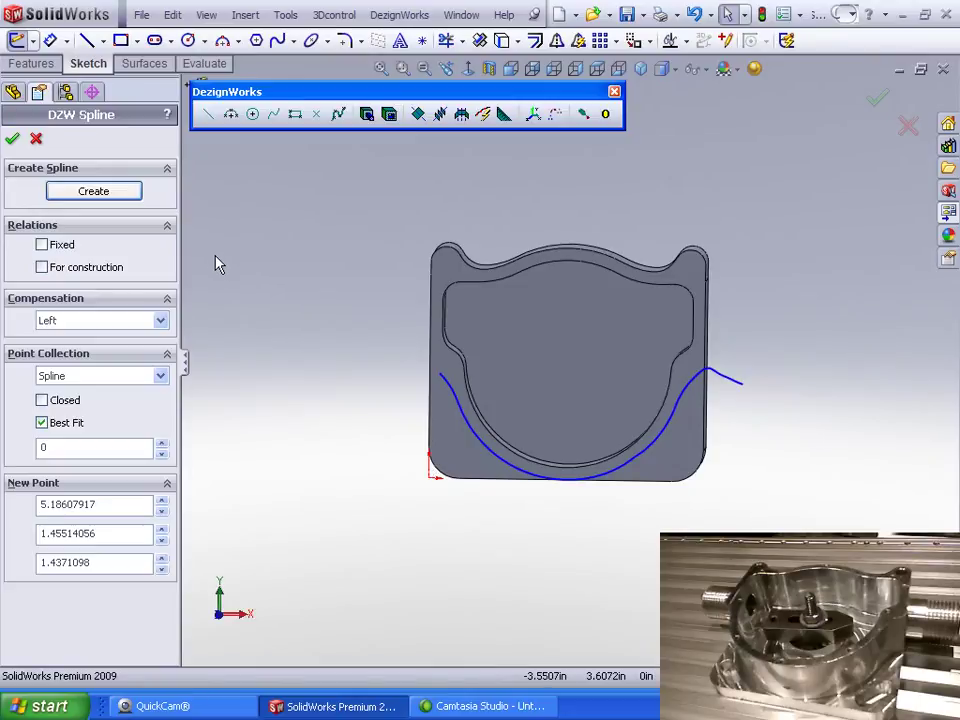
{"action": "left_click", "coordinate": [12, 140]}
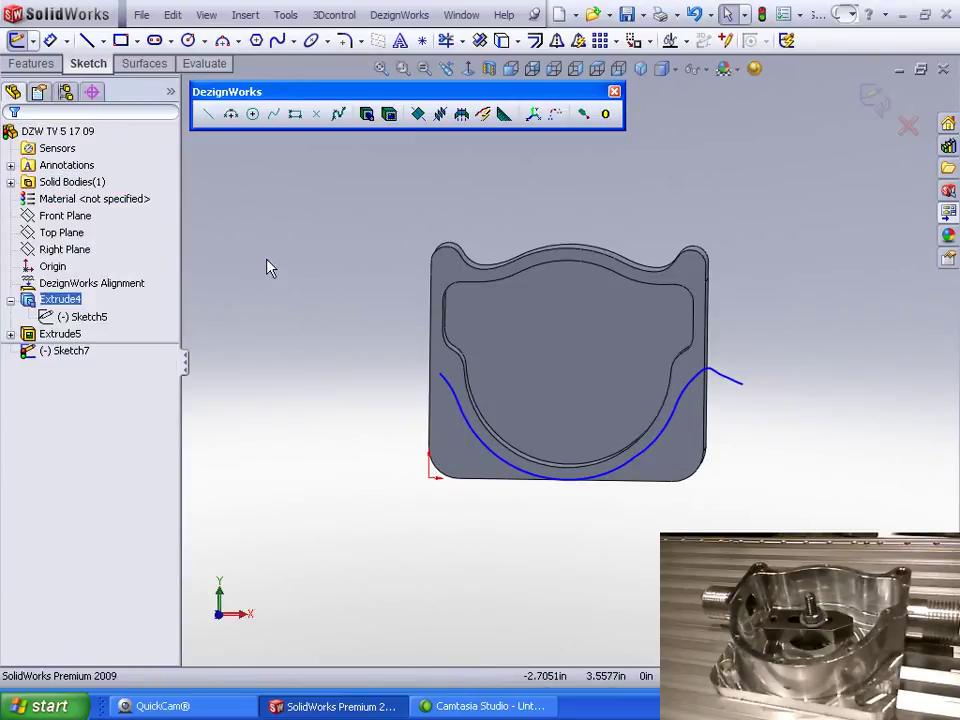
Step: Close the wall spline with four lines running outside the part, with a bottom line about 6.46 in and a far-side line about 2.46 in long
{"action": "left_click", "coordinate": [88, 41]}
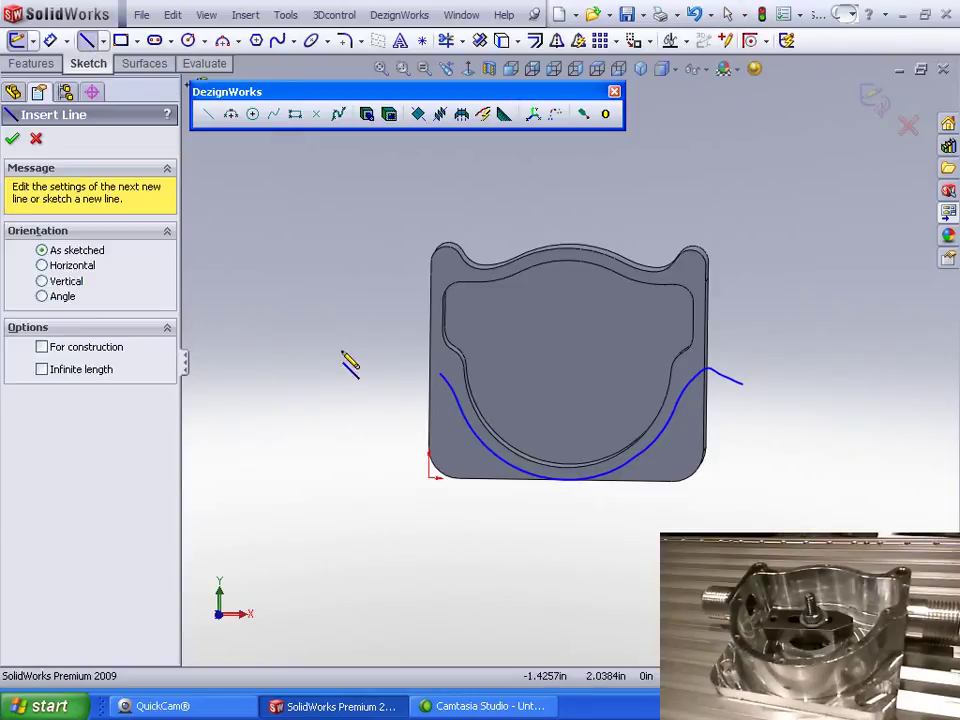
{"action": "left_click", "coordinate": [440, 373]}
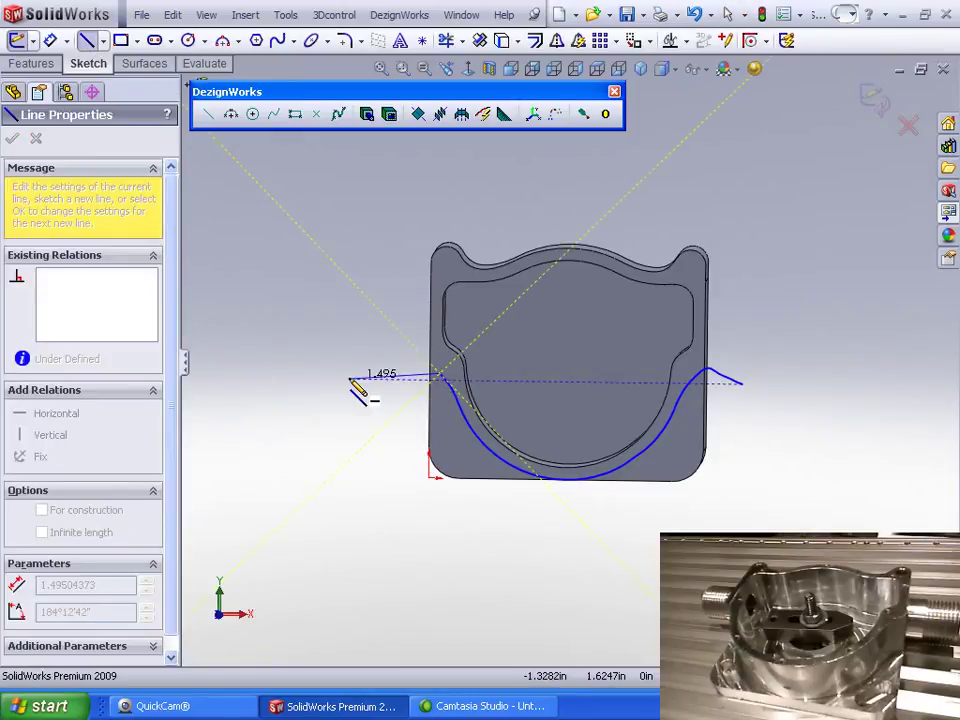
{"action": "left_click", "coordinate": [355, 373]}
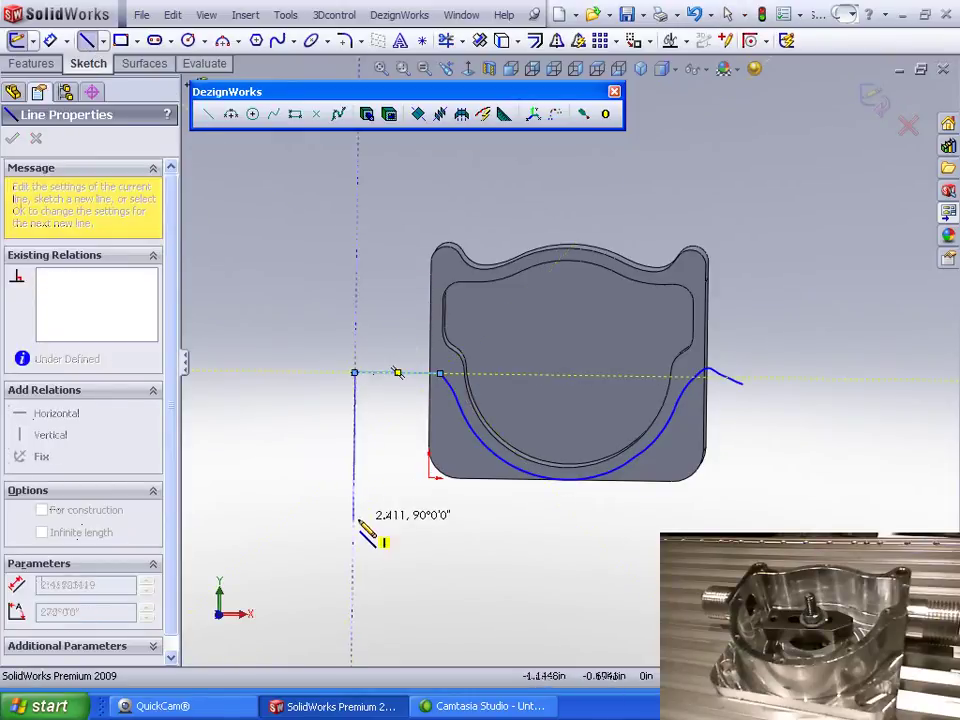
{"action": "left_click", "coordinate": [353, 528]}
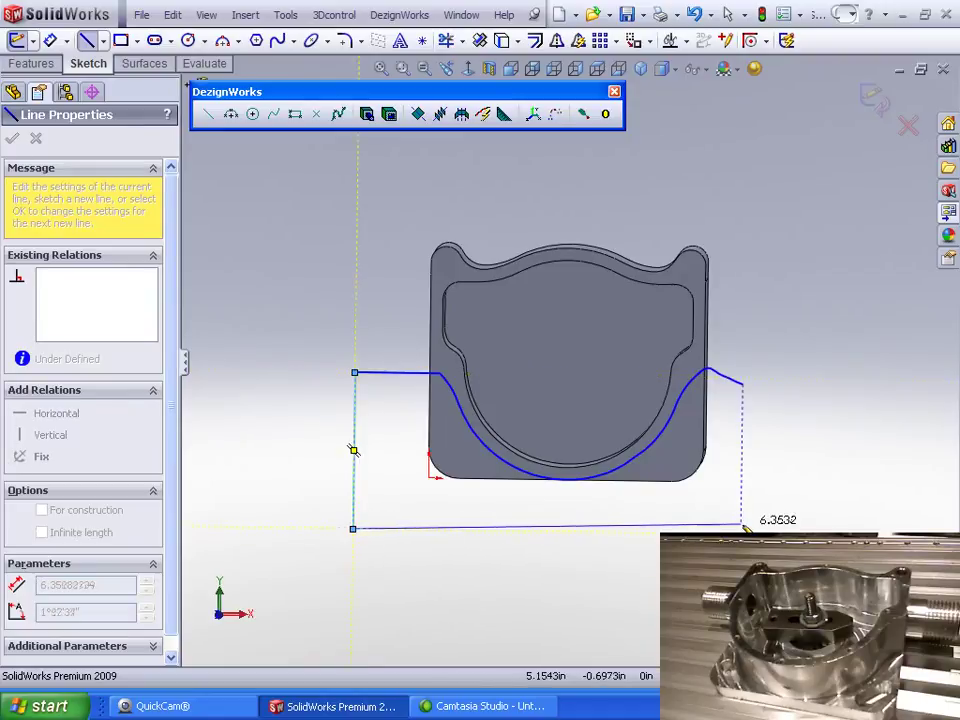
{"action": "left_click", "coordinate": [782, 530]}
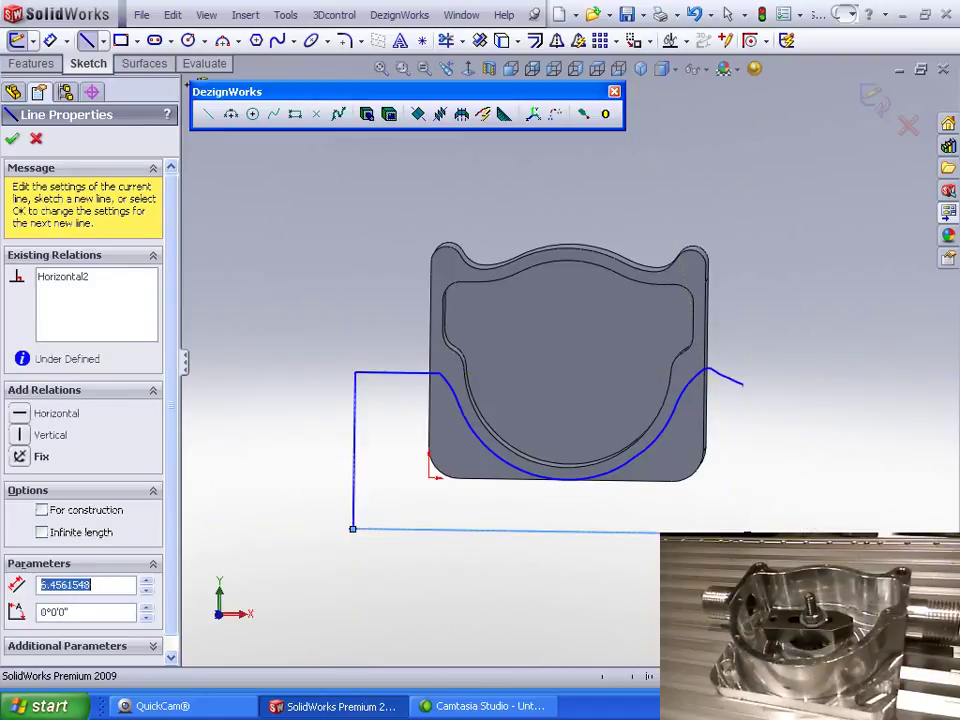
{"action": "left_click", "coordinate": [742, 383]}
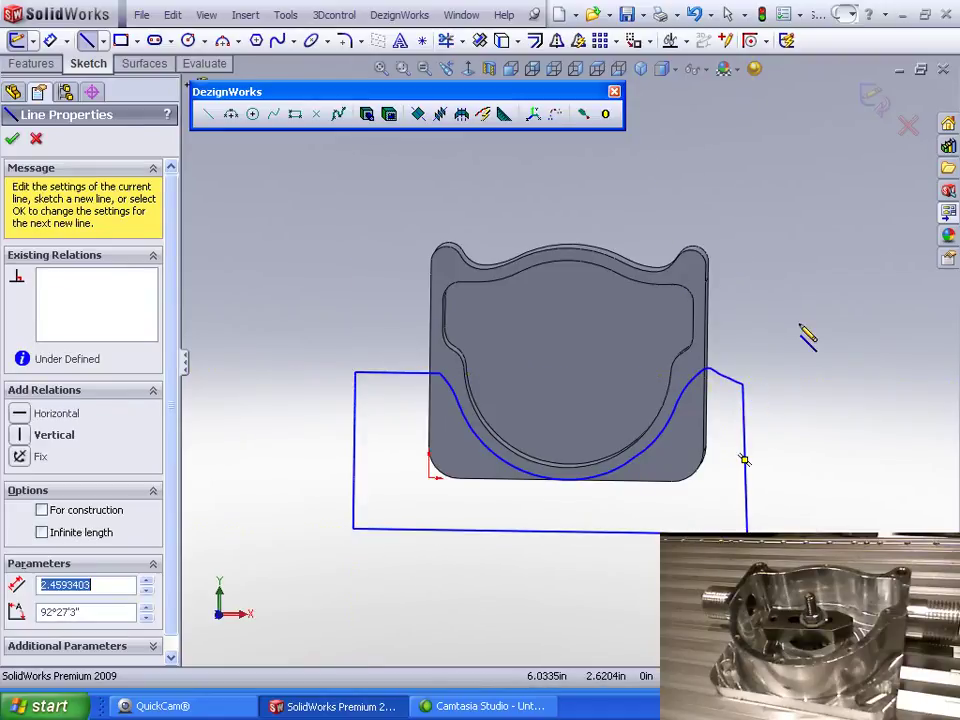
{"action": "left_click", "coordinate": [13, 140]}
{"action": "mouse_move", "coordinate": [296, 349]}
{"action": "middle_mouse_down"}
{"action": "mouse_move", "coordinate": [272, 189]}
{"action": "mouse_move", "coordinate": [263, 231]}
{"action": "mouse_move", "coordinate": [275, 253]}
{"action": "middle_mouse_up"}
{"action": "left_click", "coordinate": [13, 140]}
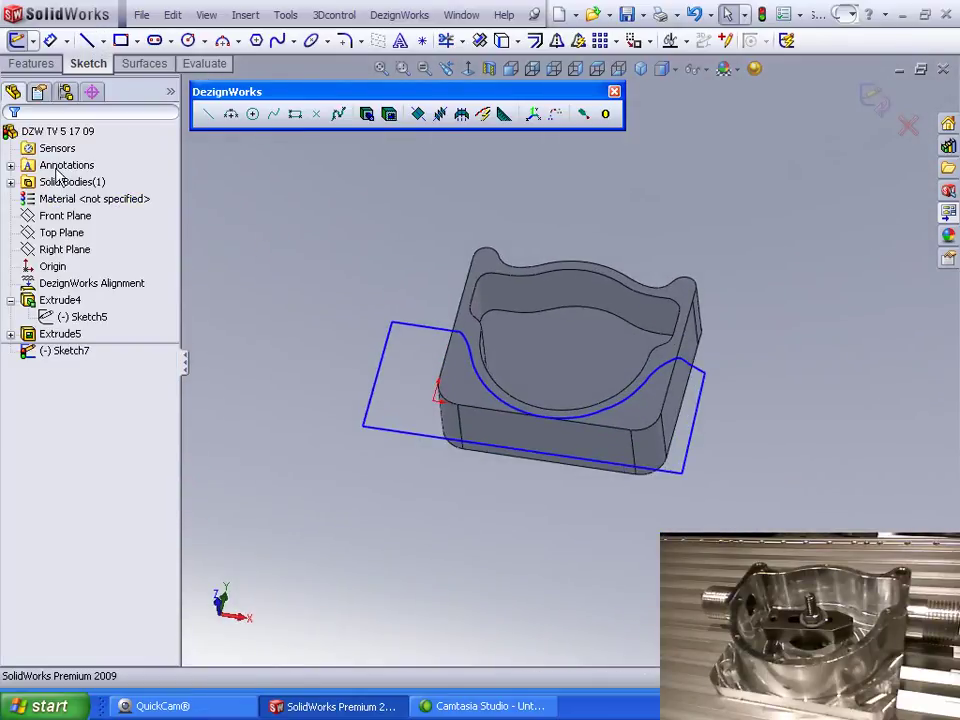
Step: Cut the closed profile below the outer wall with DZW Extrusion, Blind, to the probed depth of about 1.13 in
{"action": "middle_click_drag", "start_coordinate": [315, 252], "coordinate": [312, 271]}
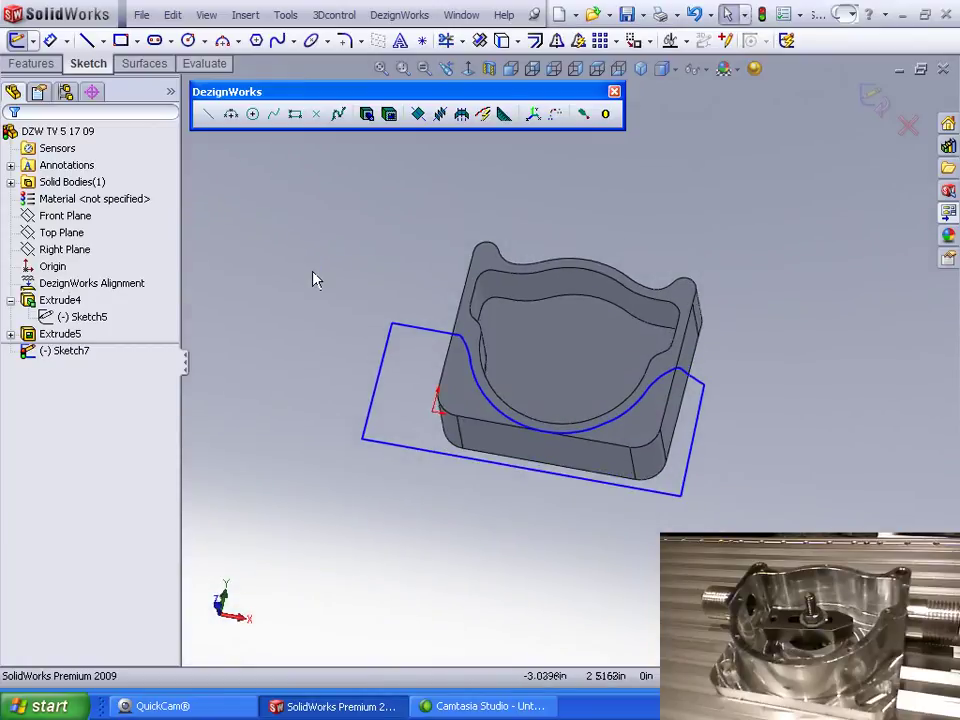
{"action": "left_click", "coordinate": [389, 114]}
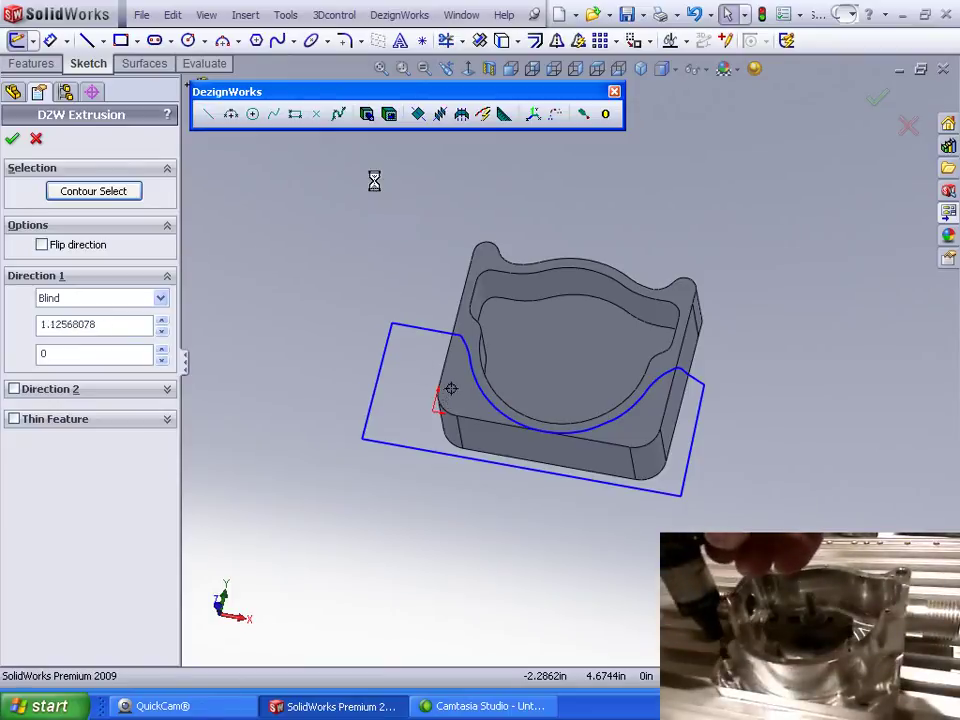
{"action": "mouse_move", "coordinate": [370, 332]}
{"action": "middle_mouse_down"}
{"action": "mouse_move", "coordinate": [371, 306]}
{"action": "mouse_move", "coordinate": [394, 264]}
{"action": "mouse_move", "coordinate": [407, 268]}
{"action": "mouse_move", "coordinate": [418, 286]}
{"action": "mouse_move", "coordinate": [379, 311]}
{"action": "middle_mouse_up"}
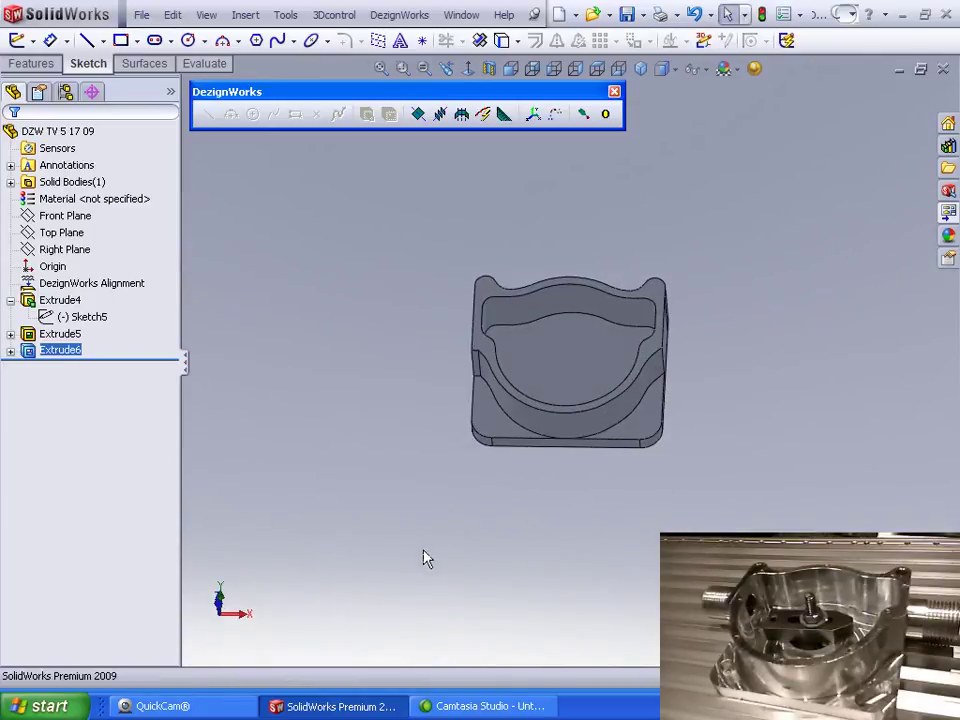
Step: Probe the eight hole centres on the rim face as DZW points in a new sketch and exit the sketch
{"action": "middle_click_drag", "start_coordinate": [502, 447], "coordinate": [559, 417]}
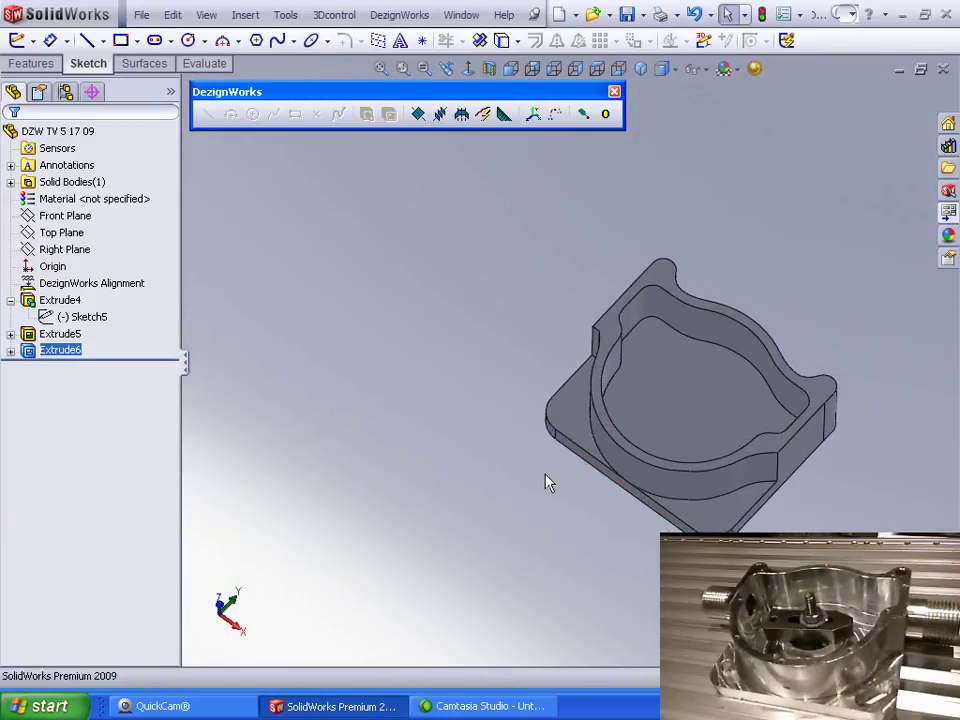
{"action": "middle_click_drag", "start_coordinate": [375, 448], "coordinate": [407, 485]}
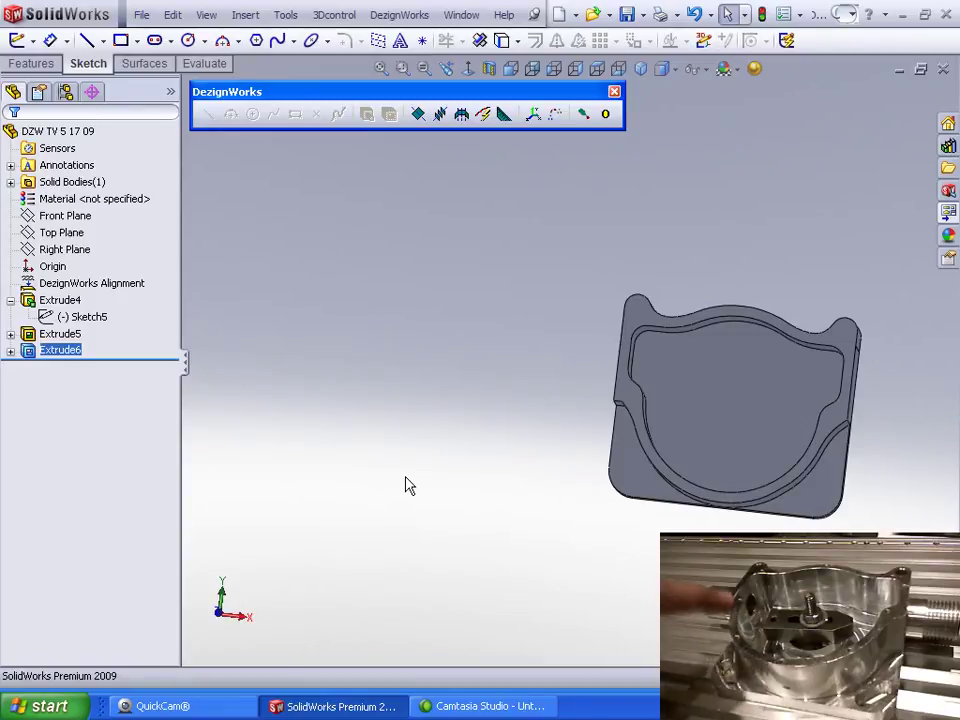
{"action": "left_click", "coordinate": [638, 323]}
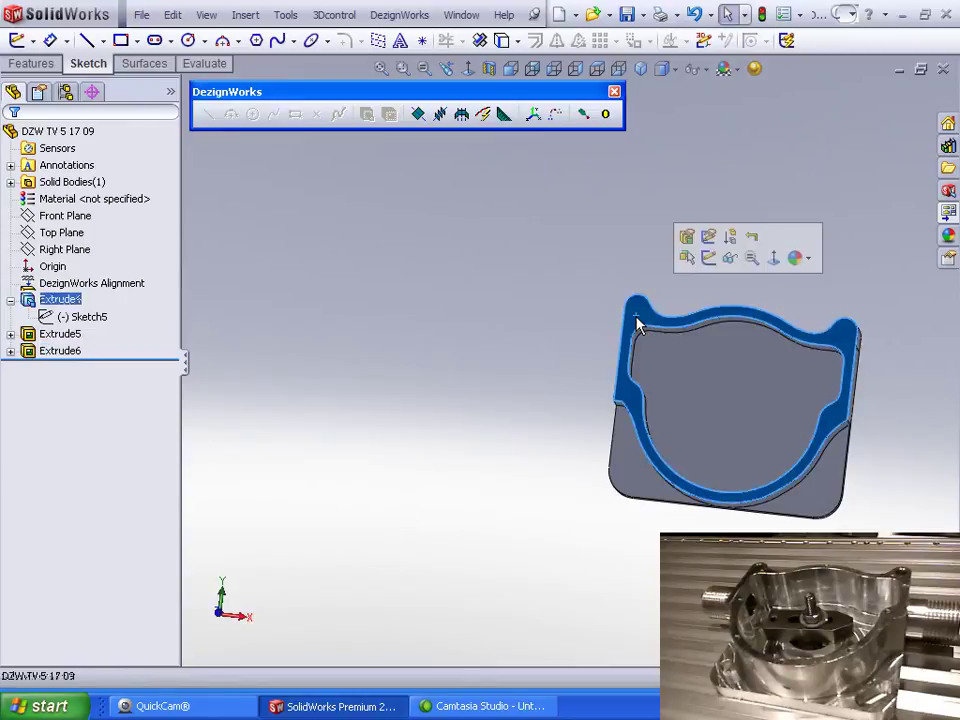
{"action": "left_click", "coordinate": [707, 257]}
{"action": "left_click", "coordinate": [316, 114]}
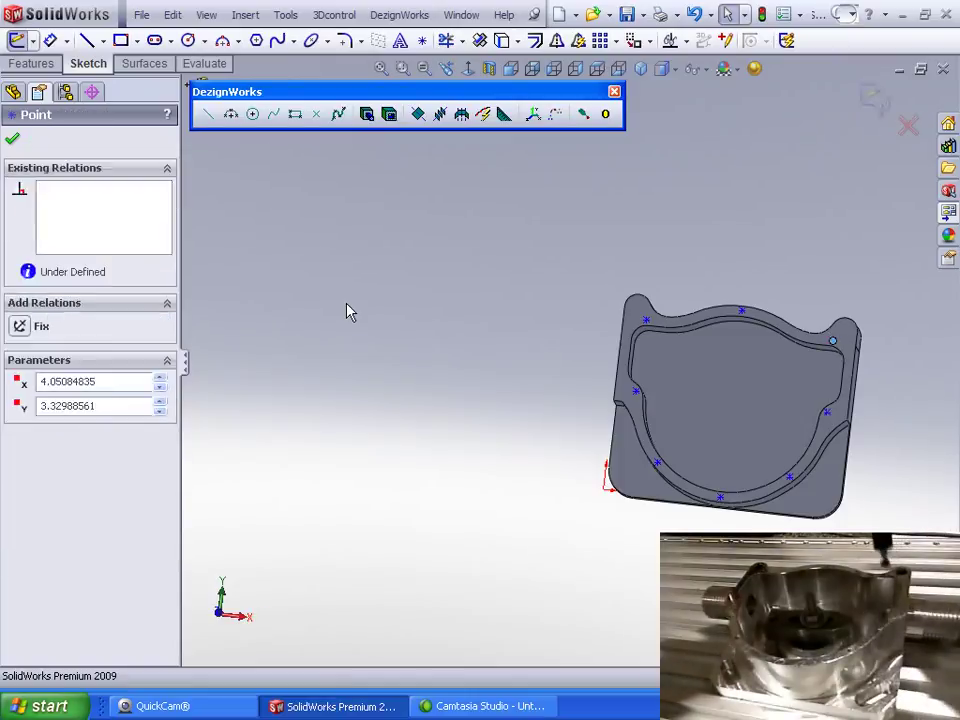
{"action": "left_click", "coordinate": [12, 141]}
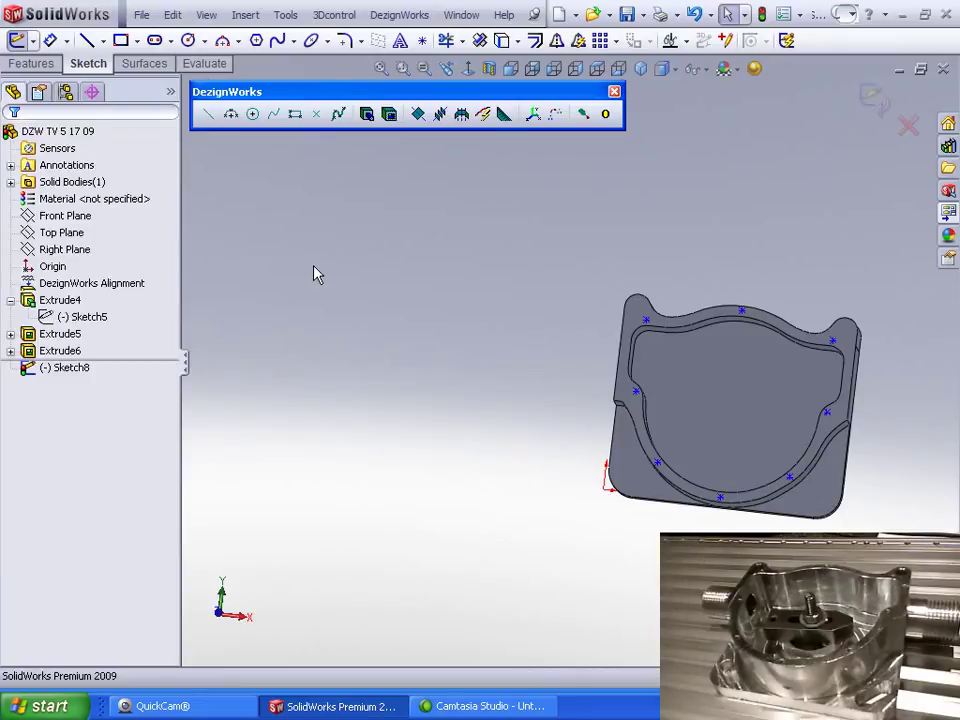
{"action": "right_click", "coordinate": [315, 205]}
{"action": "left_click", "coordinate": [432, 180]}
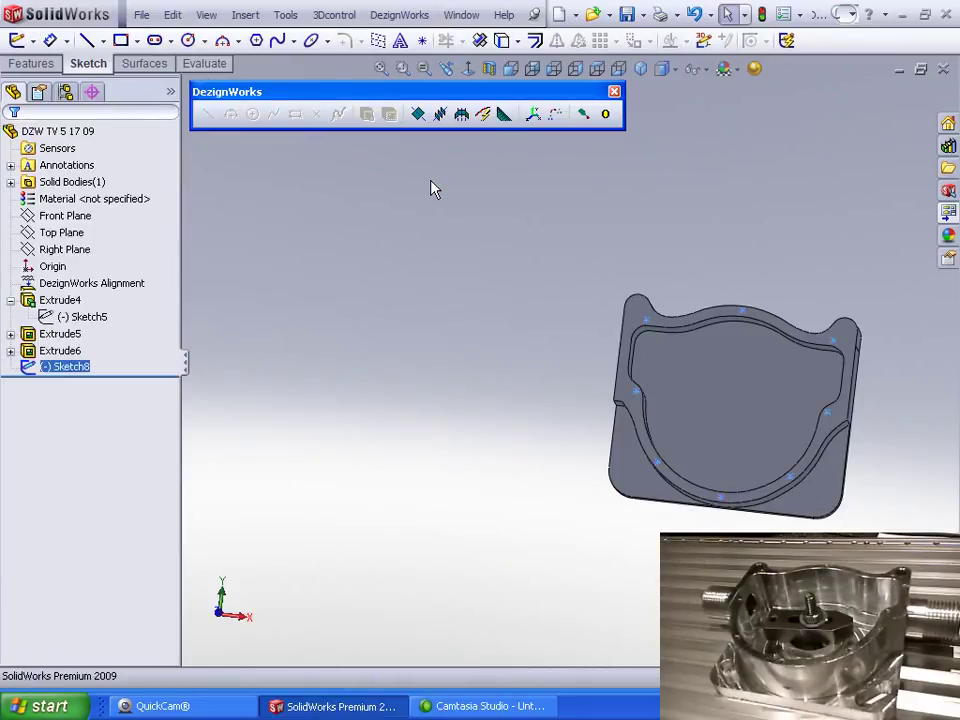
Step: Define a Hole Wizard bottoming tapped hole, Ansi Inch, size #6-32, with a Blind end condition
{"action": "left_click", "coordinate": [44, 64]}
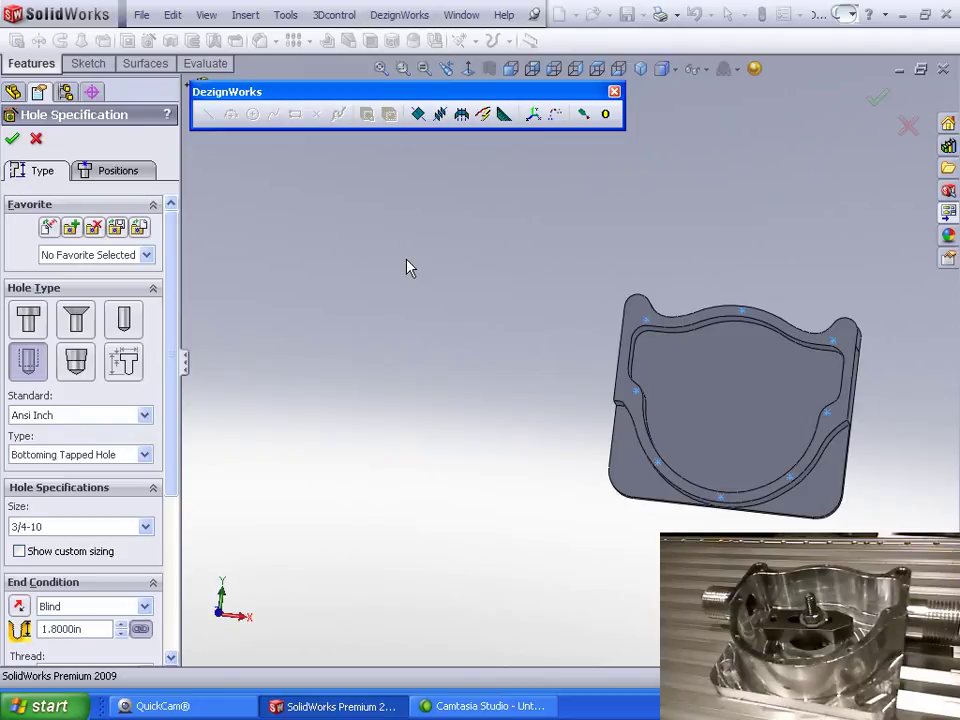
{"action": "left_click", "coordinate": [146, 527]}
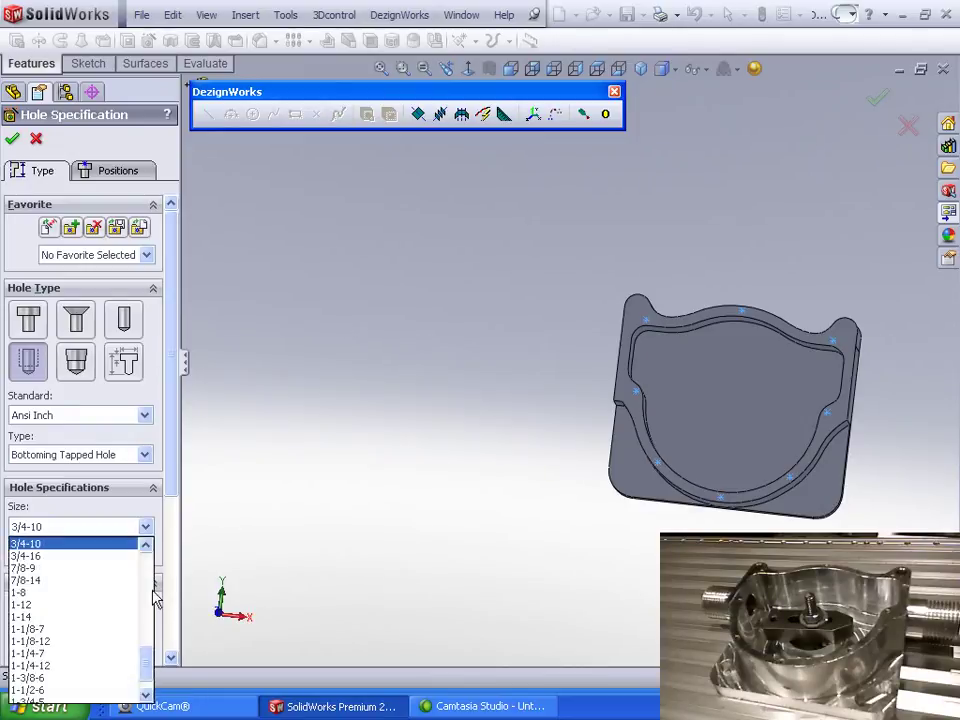
{"action": "left_click_drag", "start_coordinate": [146, 658], "coordinate": [155, 588]}
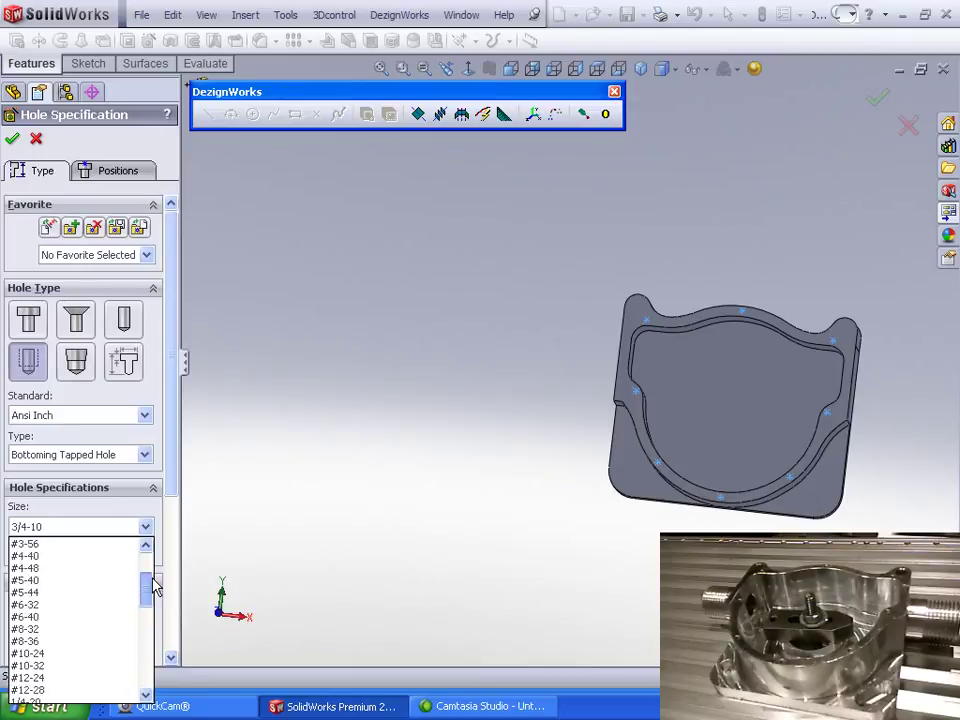
{"action": "left_click", "coordinate": [77, 606]}
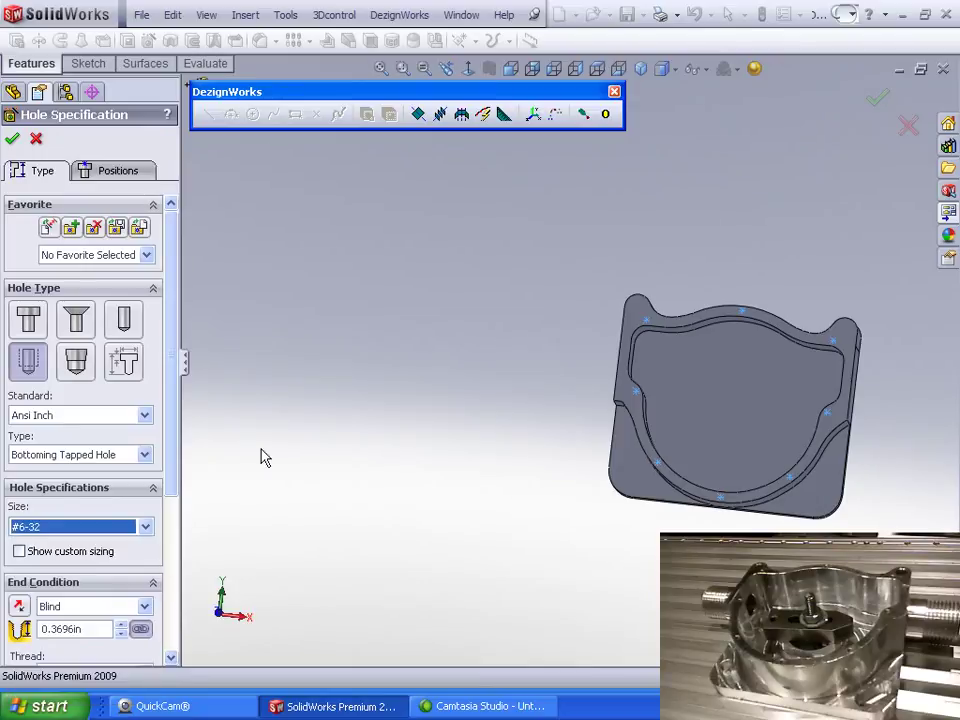
Step: Position the #6-32 tapped holes on the eight probed points around the rim face and finish the hole feature
{"action": "left_click", "coordinate": [120, 172]}
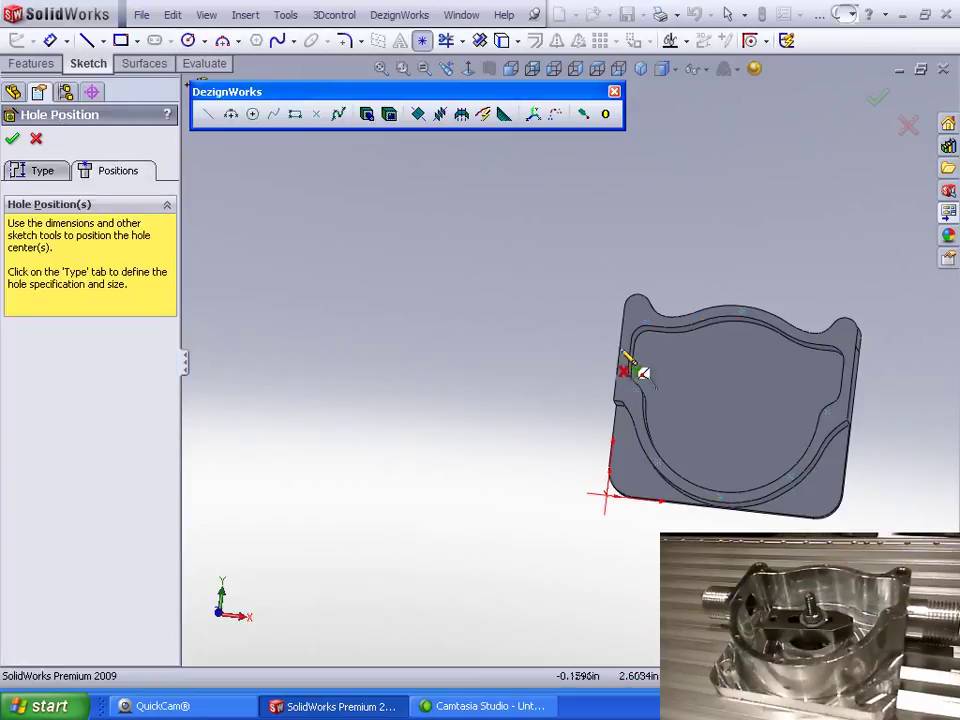
{"action": "left_click", "coordinate": [646, 321]}
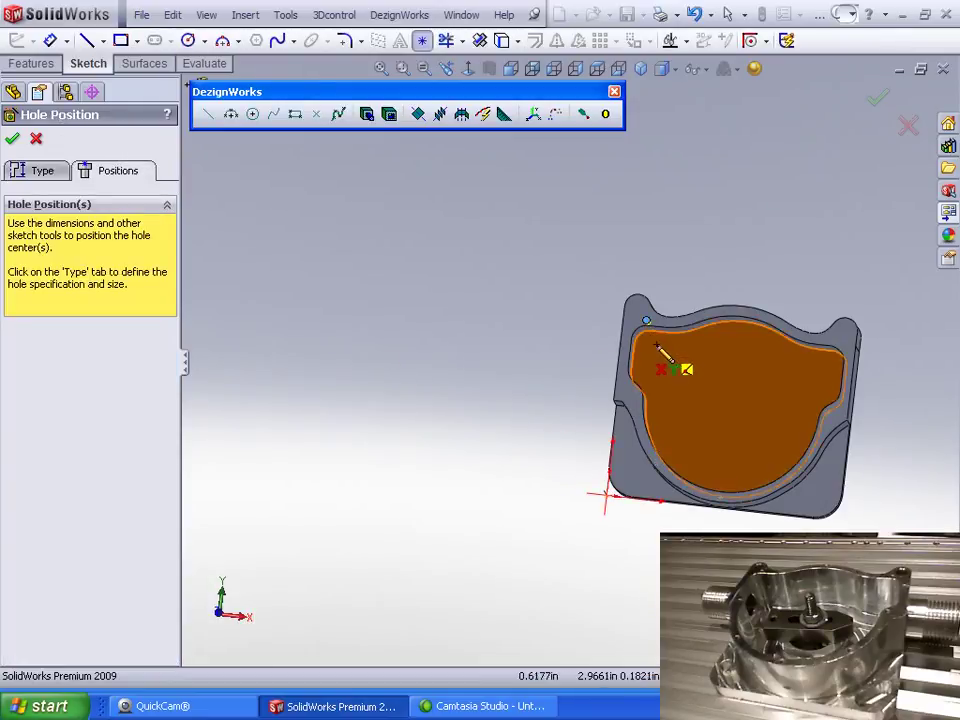
{"action": "scroll", "coordinate": [660, 350], "scroll_direction": "up", "scroll_amount": 3}
{"action": "left_click", "coordinate": [590, 449]}
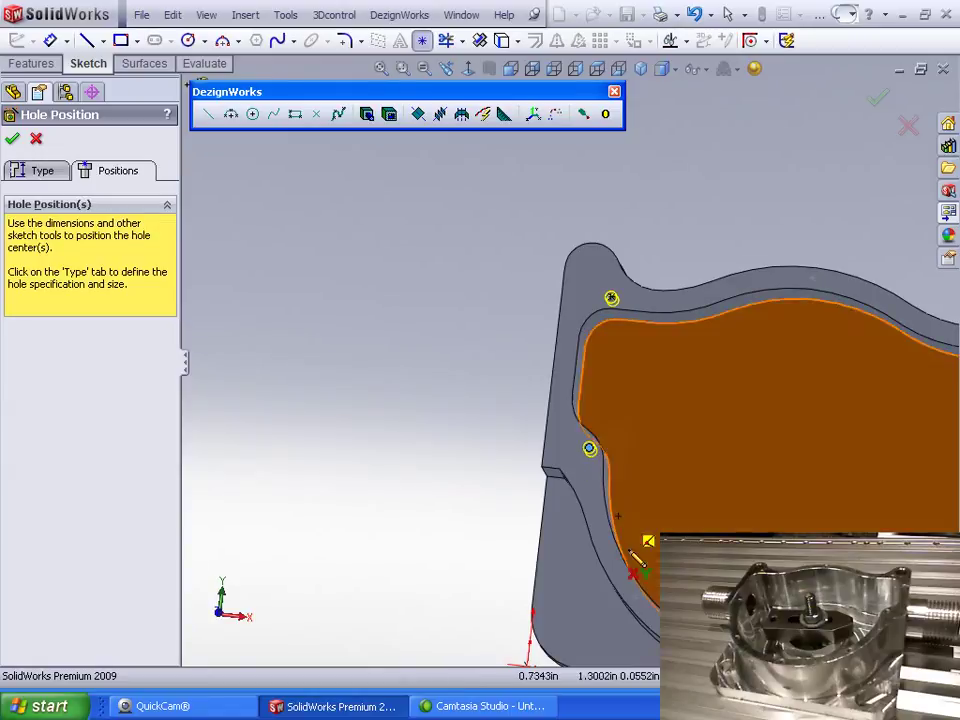
{"action": "left_click", "coordinate": [634, 600]}
{"action": "scroll", "coordinate": [634, 600], "scroll_direction": "down", "scroll_amount": 2}
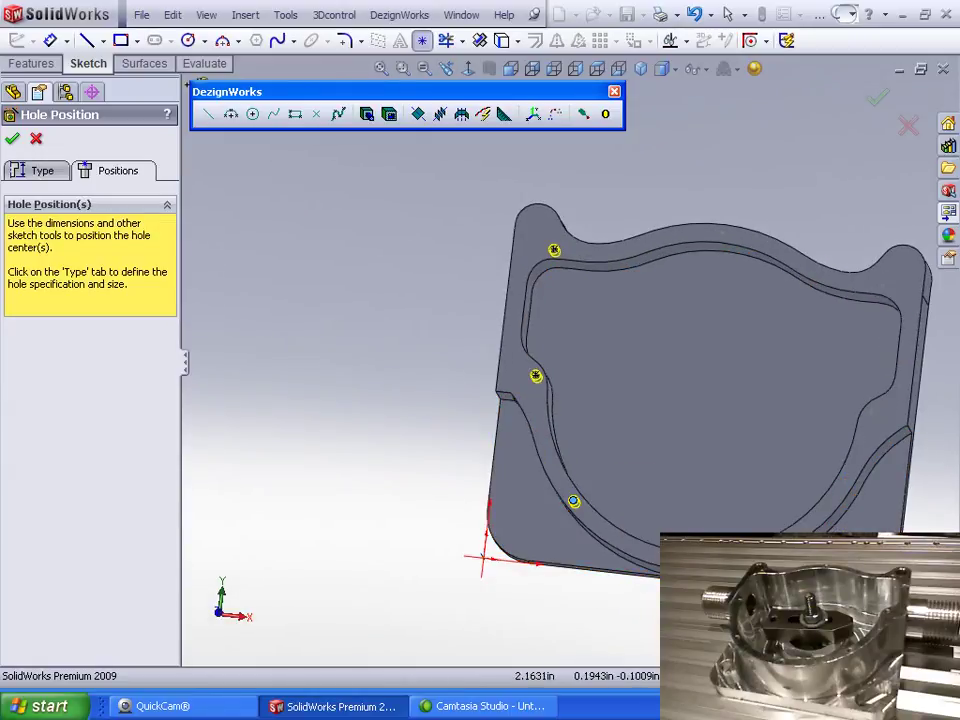
{"action": "left_click", "coordinate": [872, 413]}
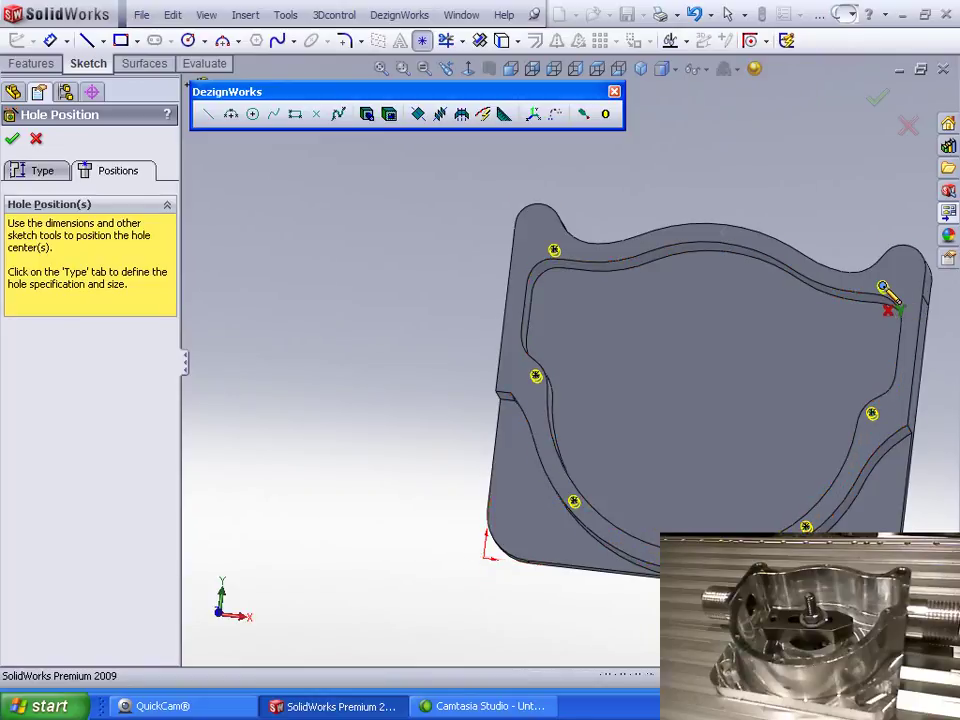
{"action": "left_click", "coordinate": [722, 234]}
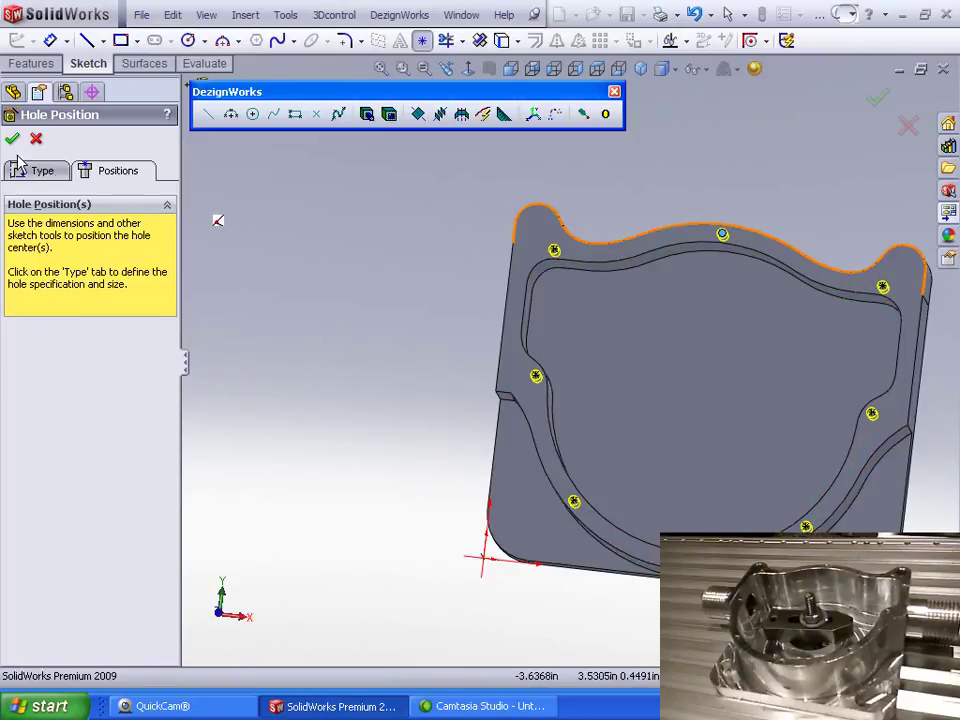
{"action": "key", "text": "Return"}
Step: Probe a non-construction DZW Circle in a new sketch on the +X side face and extrude it outward as a cylindrical boss with DZW Extrusion
{"action": "middle_click_drag", "start_coordinate": [328, 383], "coordinate": [297, 323]}
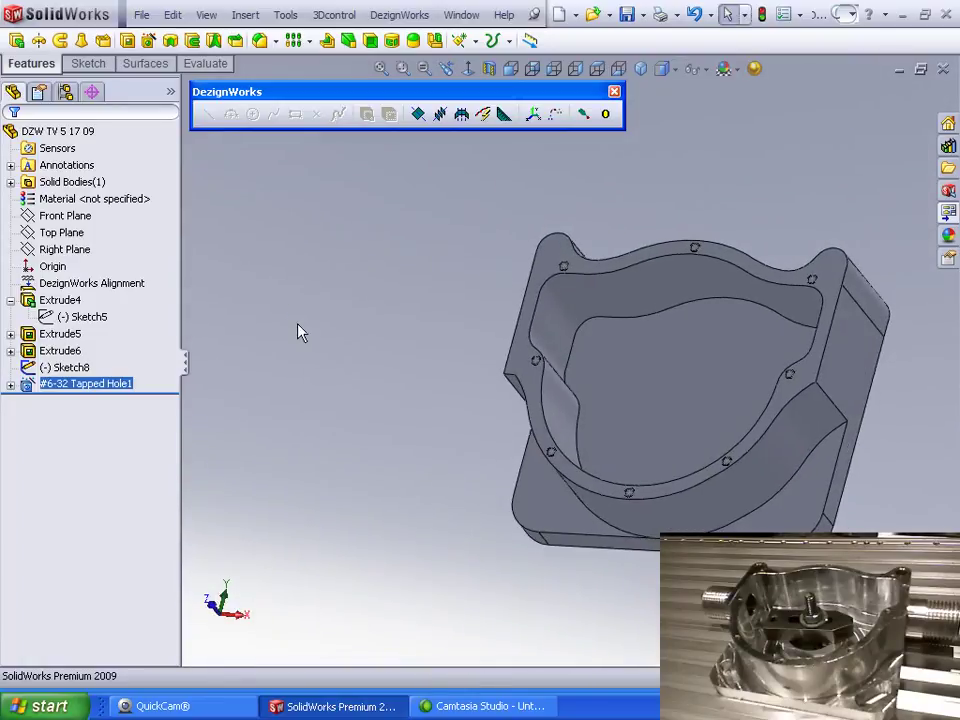
{"action": "middle_click_drag", "start_coordinate": [322, 378], "coordinate": [330, 437]}
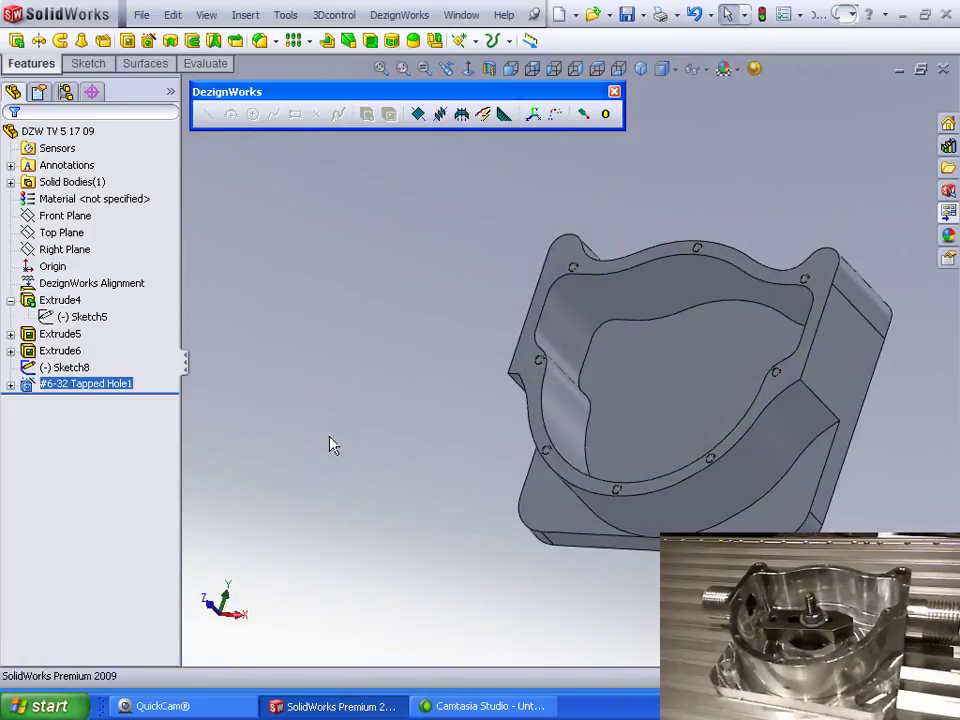
{"action": "left_click", "coordinate": [860, 370]}
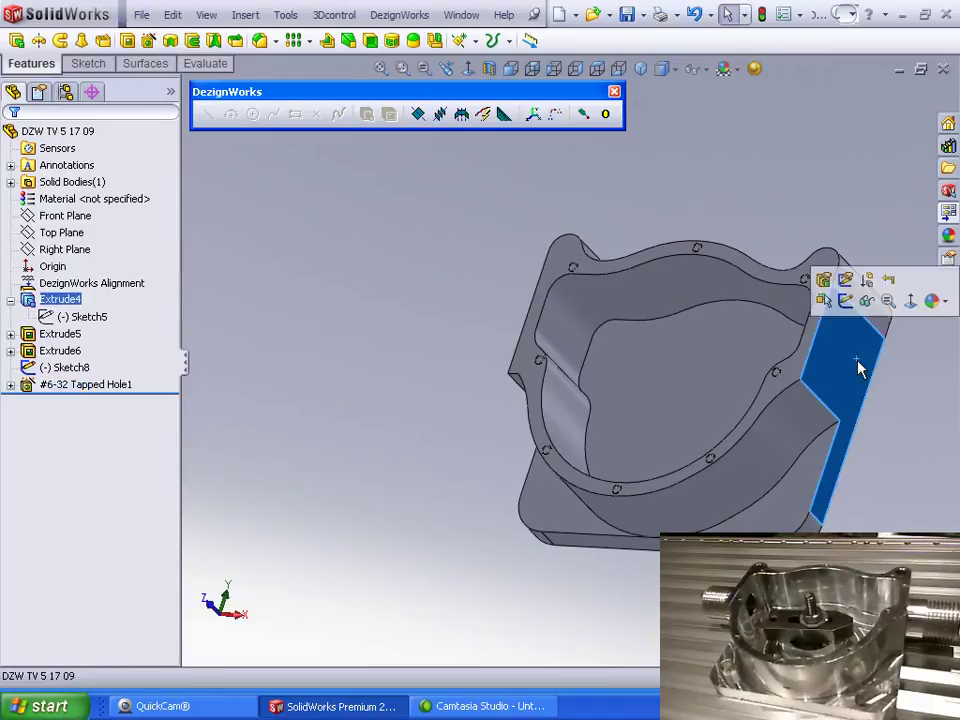
{"action": "left_click", "coordinate": [848, 303]}
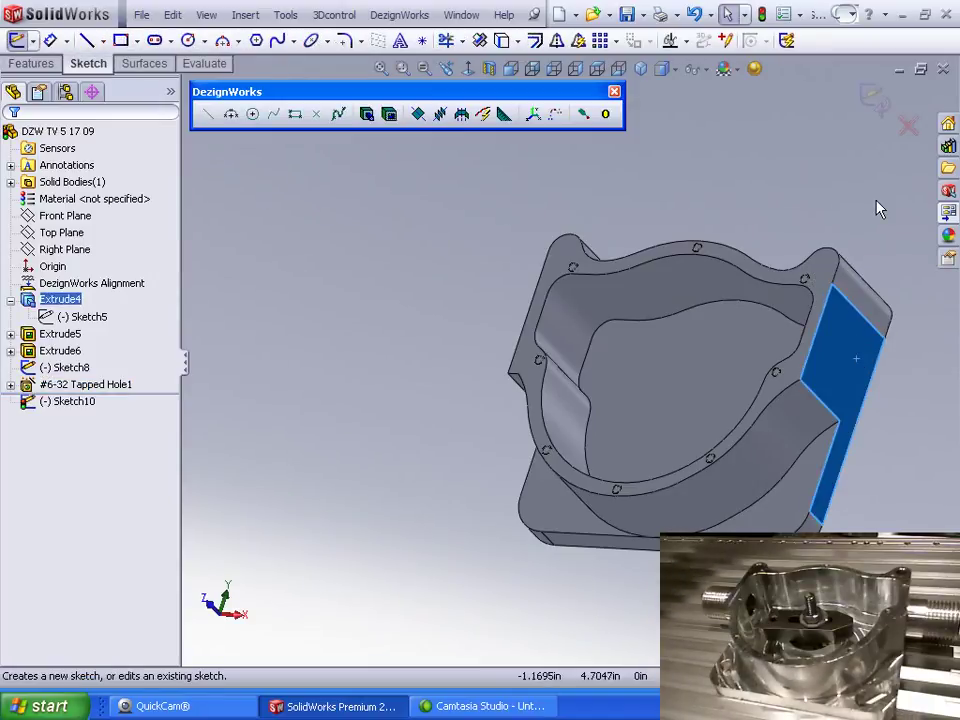
{"action": "left_click", "coordinate": [253, 115]}
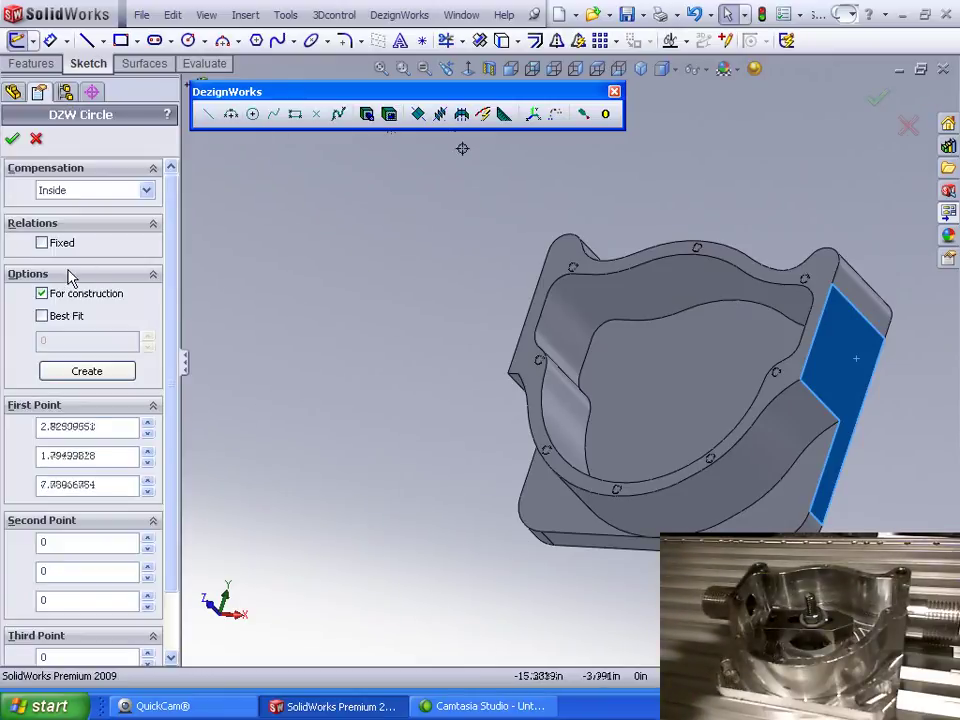
{"action": "left_click", "coordinate": [44, 294]}
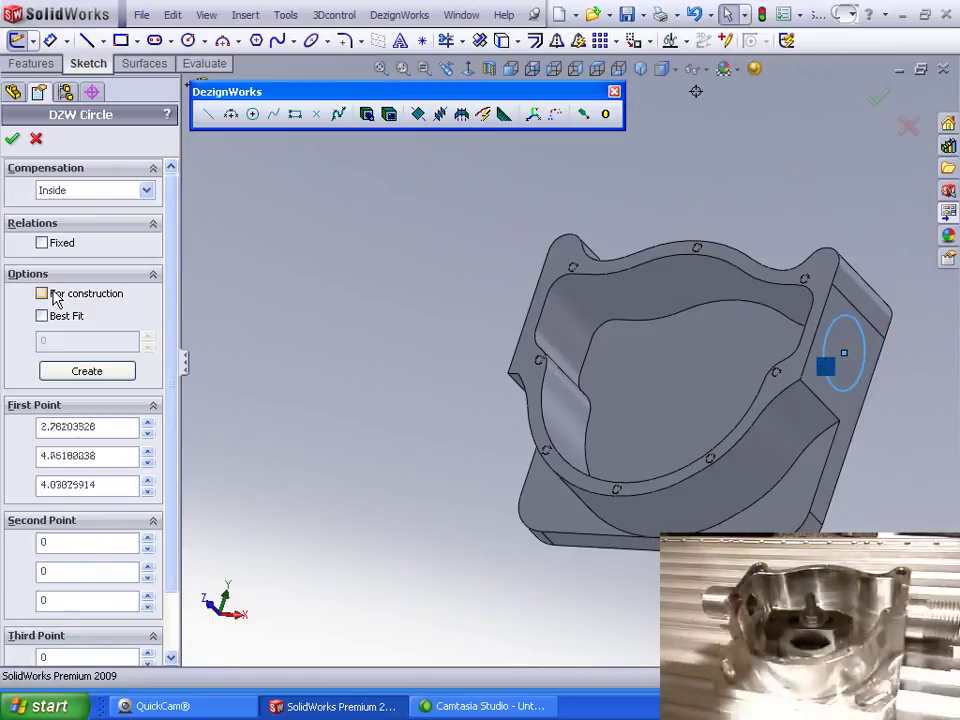
{"action": "left_click", "coordinate": [13, 140]}
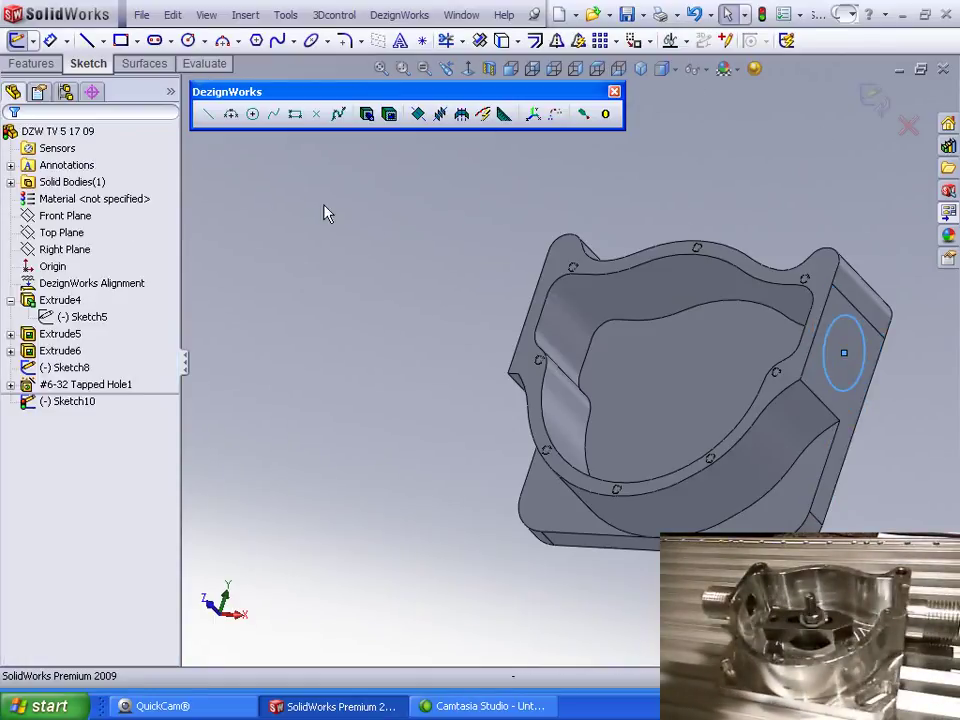
{"action": "left_click", "coordinate": [370, 116]}
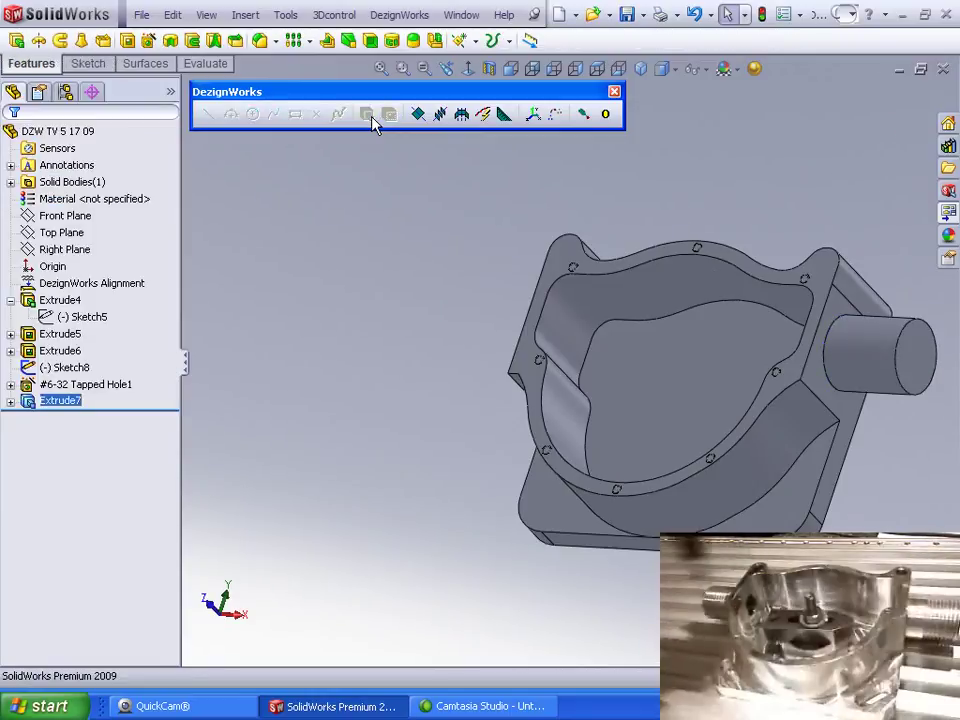
Step: Probe a DZW Circle in a new sketch on the opposite side face and extrude it outward as a second cylindrical boss with DZW Extrusion
{"action": "middle_click_drag", "start_coordinate": [321, 330], "coordinate": [352, 320]}
{"action": "left_click", "coordinate": [594, 321]}
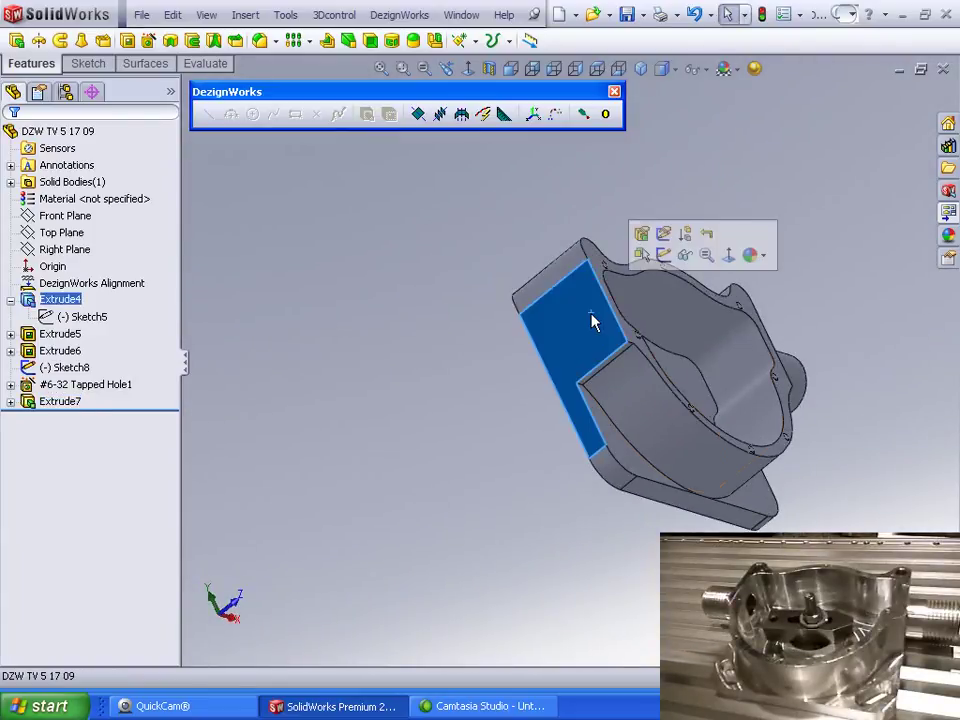
{"action": "left_click", "coordinate": [663, 255]}
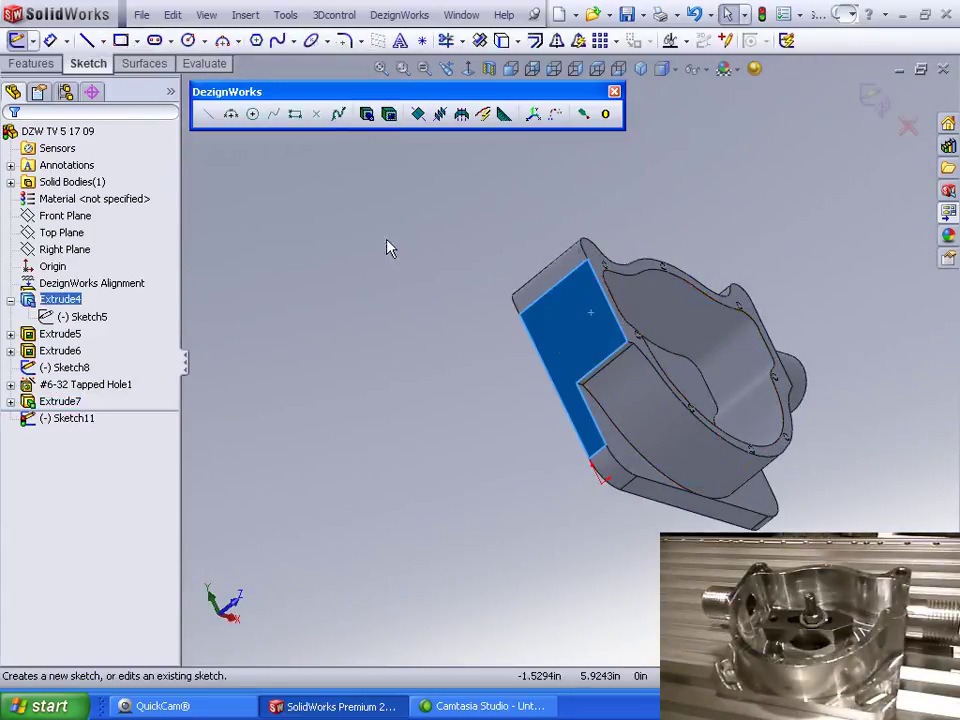
{"action": "left_click", "coordinate": [253, 116]}
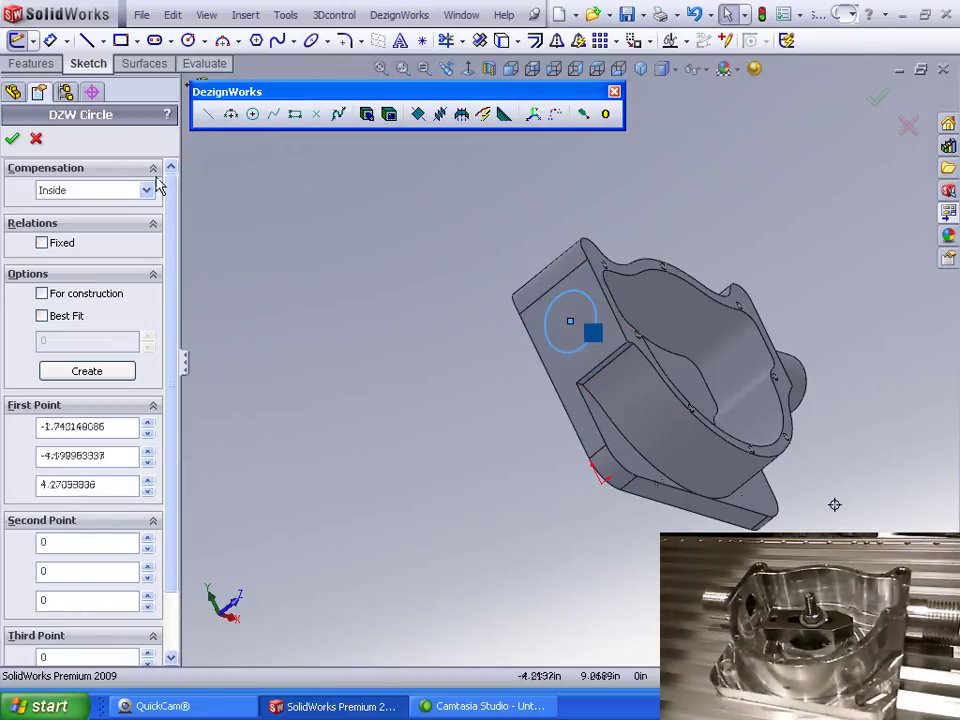
{"action": "left_click", "coordinate": [12, 149]}
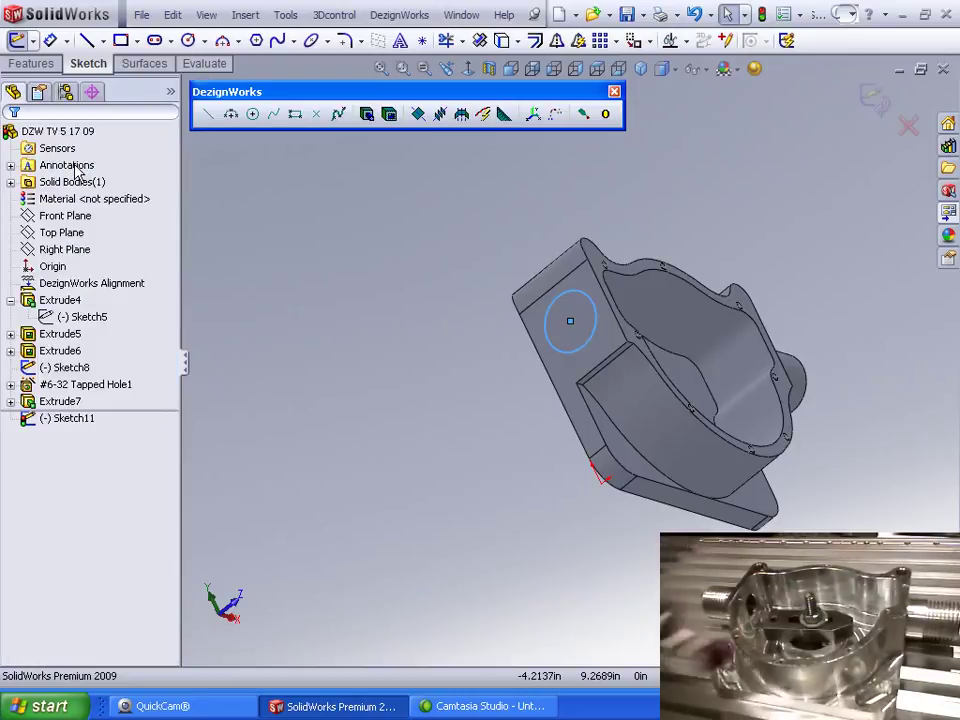
{"action": "left_click", "coordinate": [368, 116]}
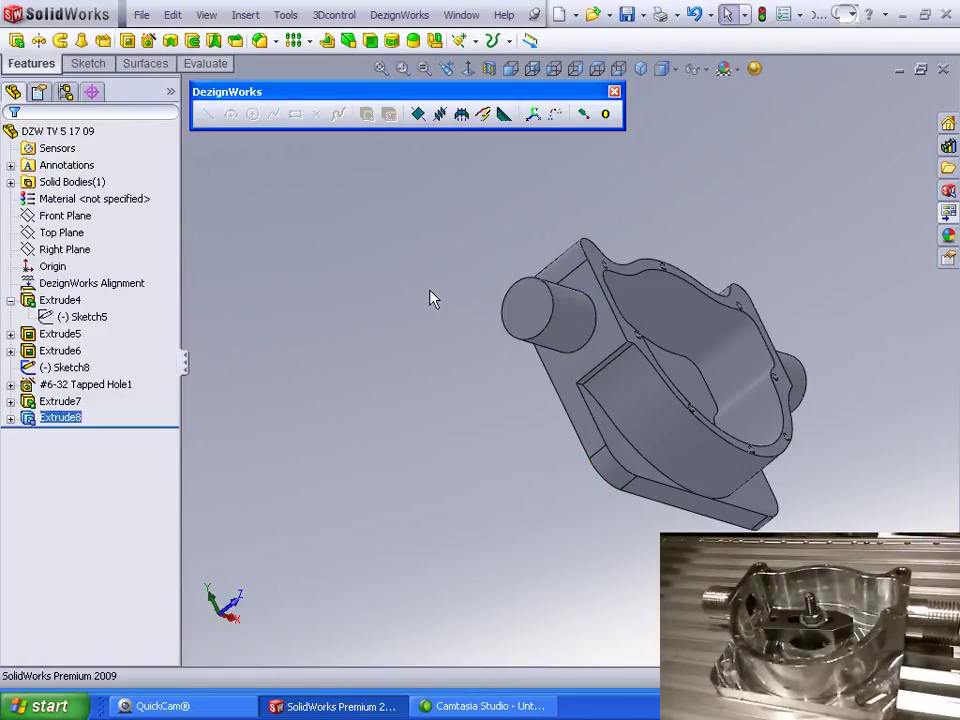
Step: Create a Best Fit DZW Circle in a new sketch on the cavity floor from probed points in two opposing arcs
{"action": "middle_click_drag", "start_coordinate": [433, 296], "coordinate": [330, 364]}
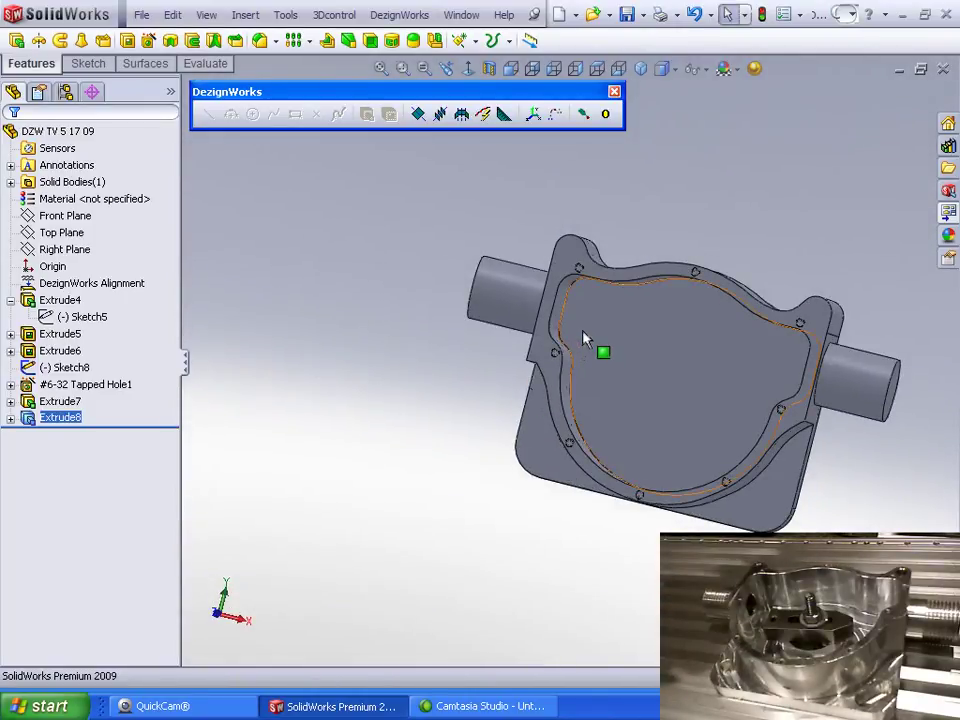
{"action": "left_click", "coordinate": [583, 342]}
{"action": "left_click", "coordinate": [653, 260]}
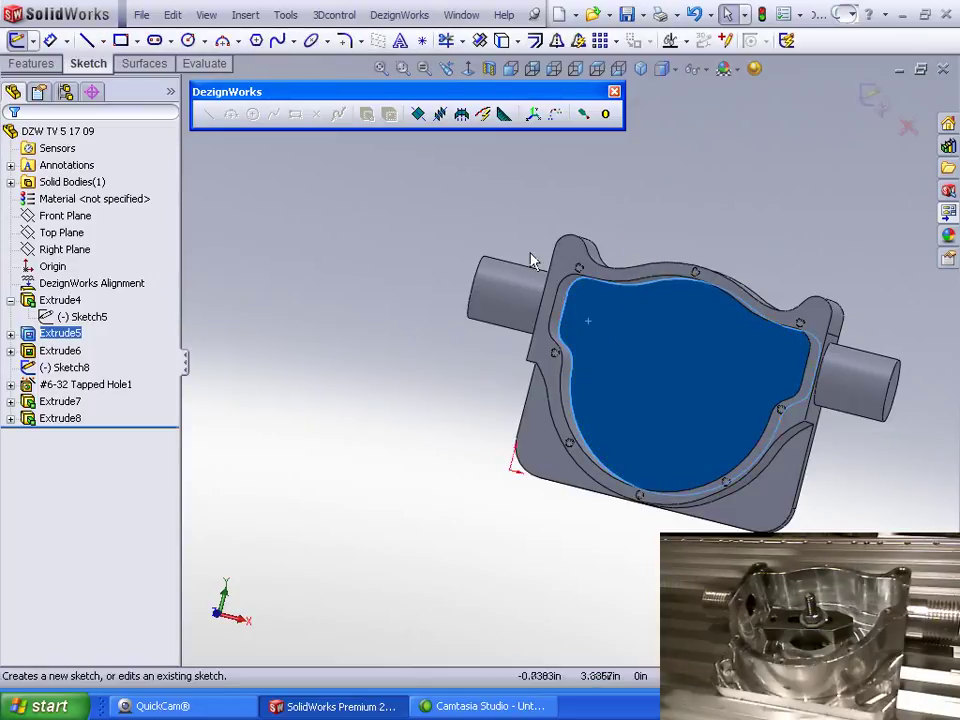
{"action": "left_click", "coordinate": [252, 113]}
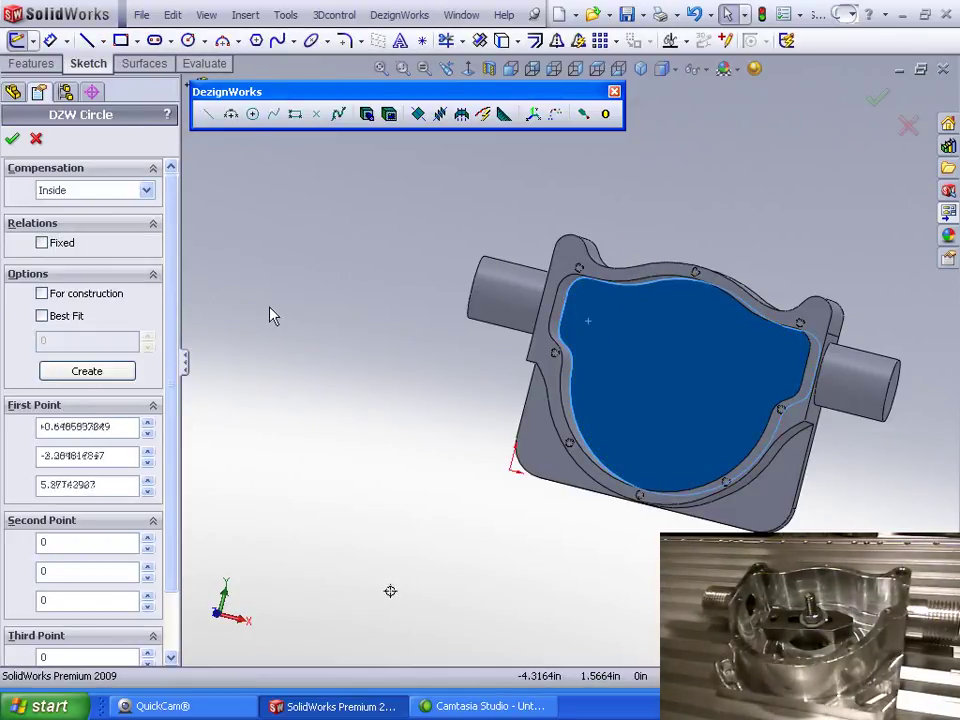
{"action": "left_click", "coordinate": [42, 316]}
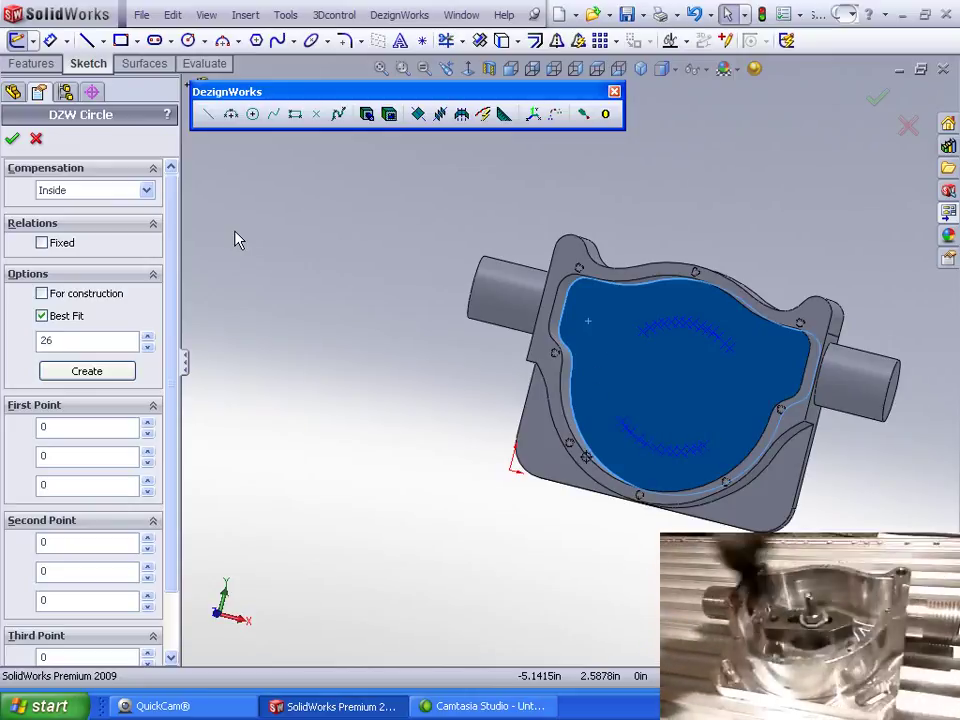
{"action": "scroll", "coordinate": [359, 352], "scroll_direction": "up", "scroll_amount": 1}
{"action": "middle_click_drag", "start_coordinate": [359, 352], "coordinate": [360, 316]}
{"action": "scroll", "coordinate": [303, 285], "scroll_direction": "down", "scroll_amount": 1}
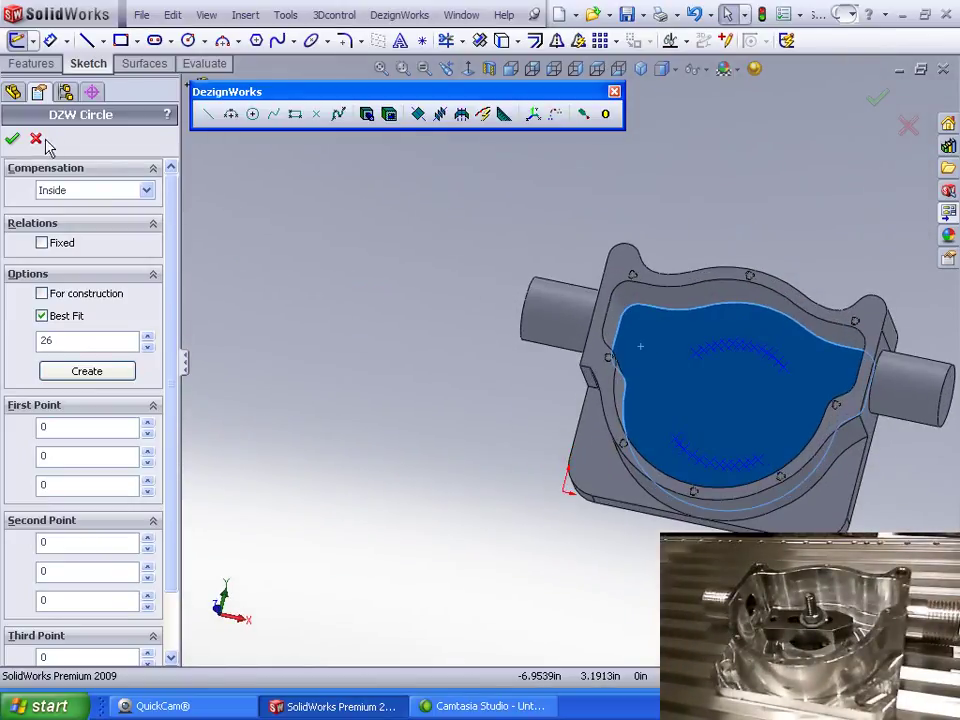
{"action": "left_click", "coordinate": [12, 140]}
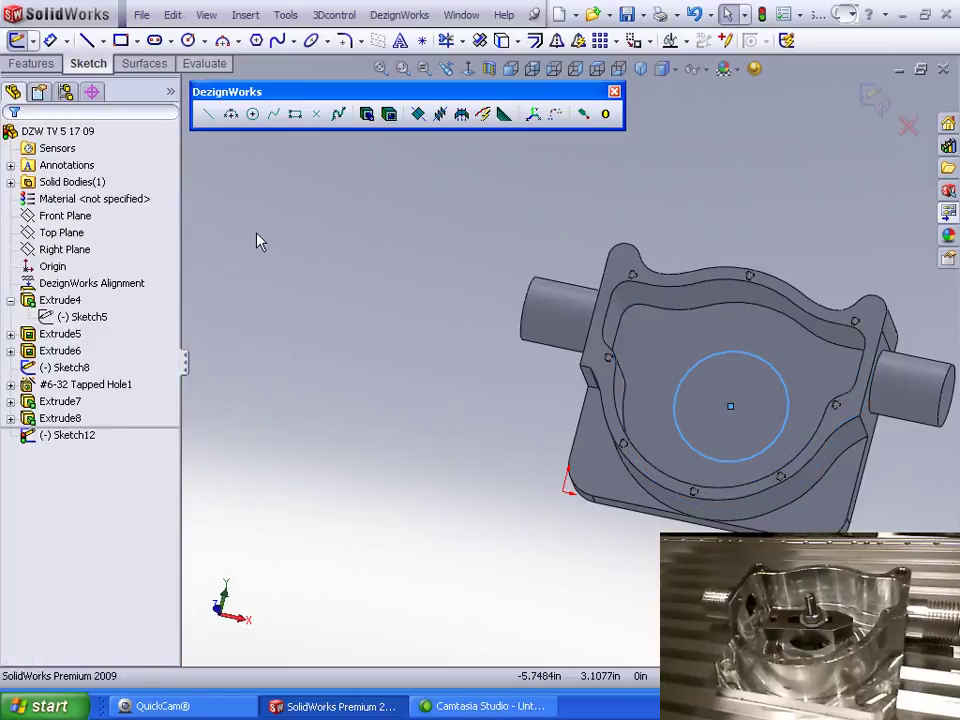
Step: Extrude the best-fit circle on the cavity floor into a raised round boss with DZW Extrusion
{"action": "middle_click_drag", "start_coordinate": [257, 236], "coordinate": [339, 311]}
{"action": "scroll", "coordinate": [339, 311], "scroll_direction": "down", "scroll_amount": 1}
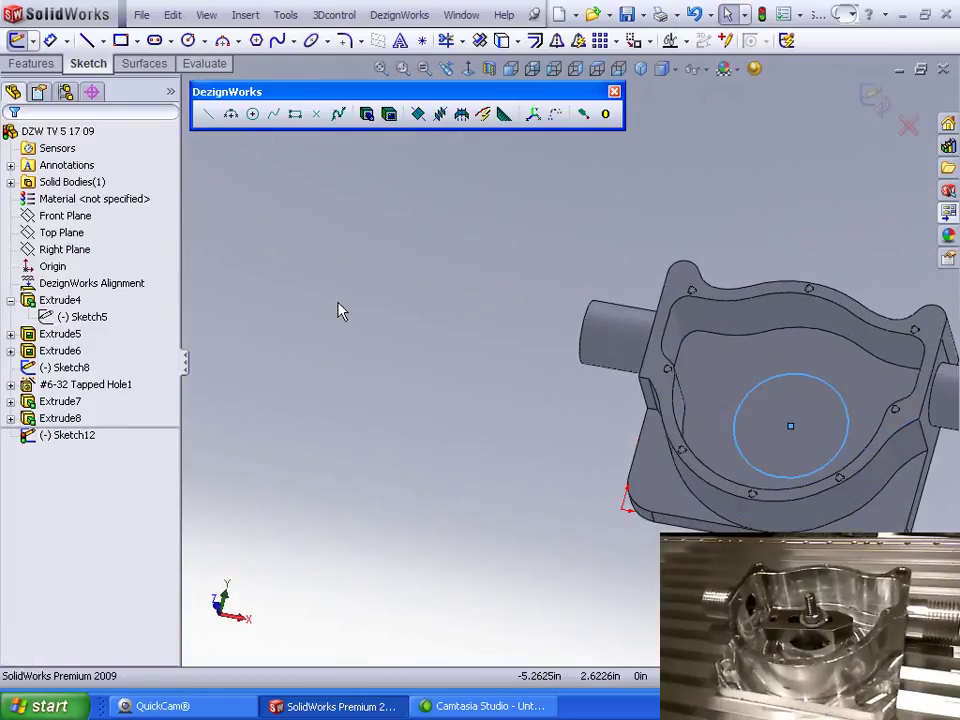
{"action": "left_click", "coordinate": [369, 118]}
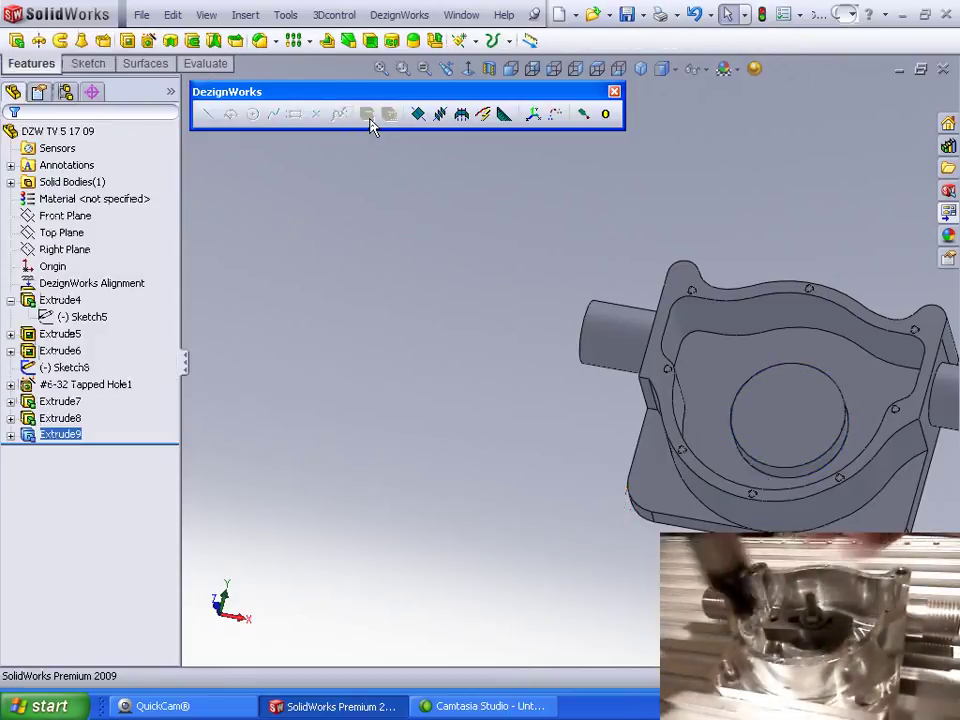
Step: Sketch a circle of about 0.61 in radius on the top face of the cavity-floor boss, centred on the boss
{"action": "key", "text": "f"}
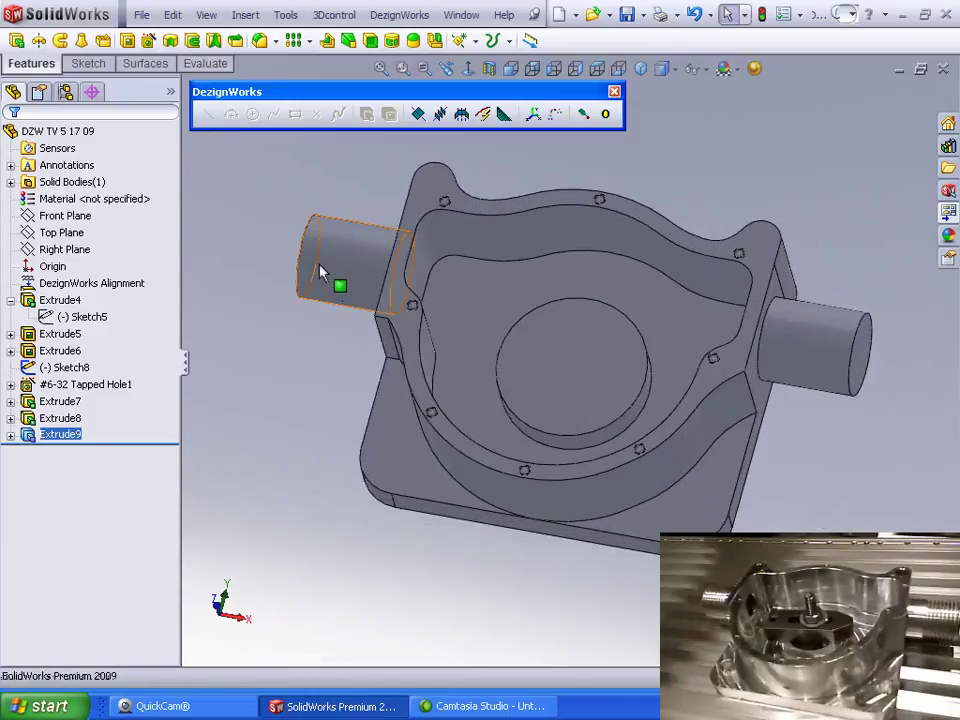
{"action": "scroll", "coordinate": [776, 139], "scroll_direction": "up", "scroll_amount": 1}
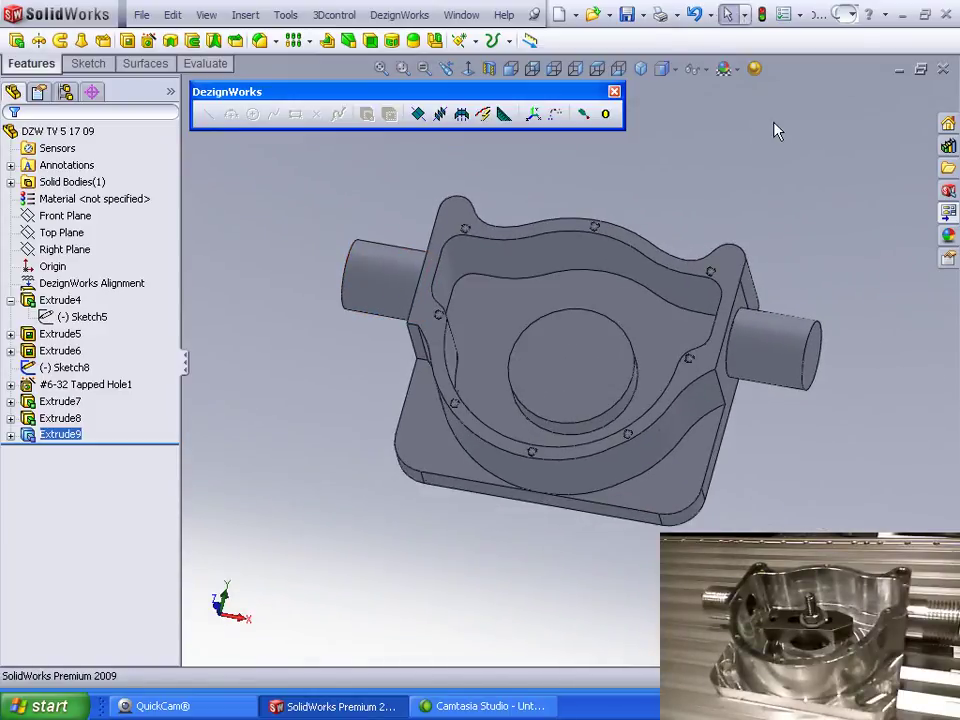
{"action": "left_click", "coordinate": [590, 381]}
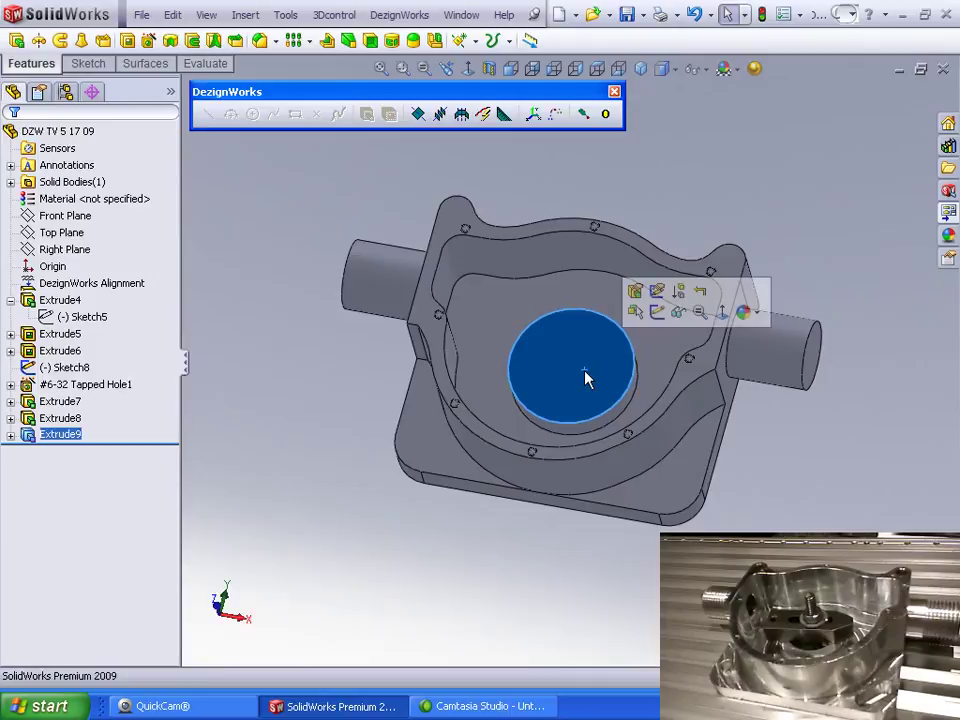
{"action": "left_click", "coordinate": [662, 316]}
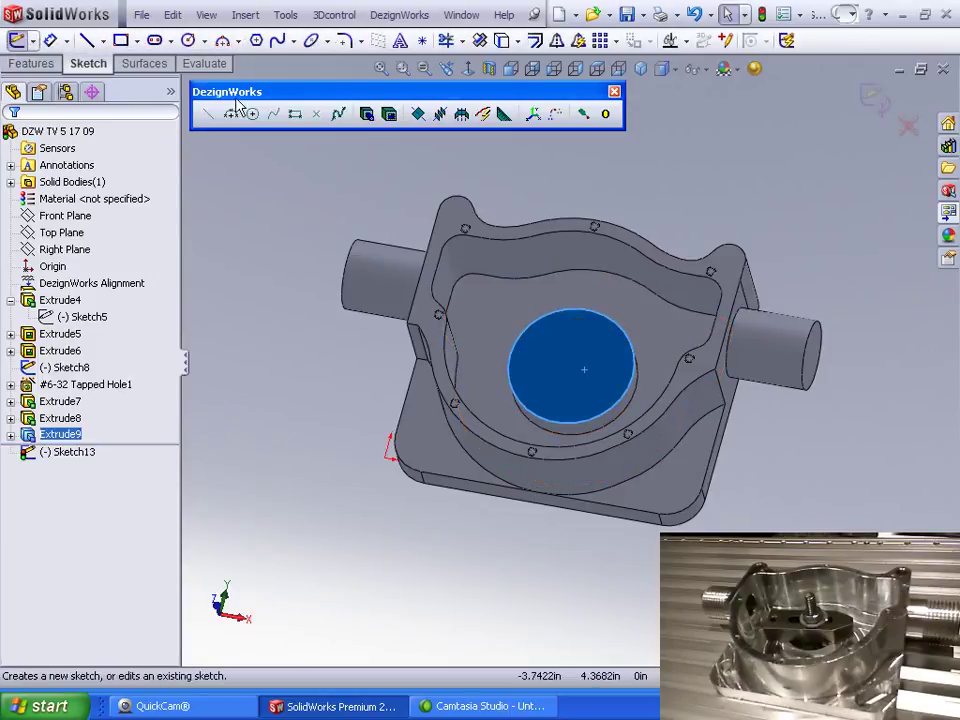
{"action": "left_click", "coordinate": [190, 42]}
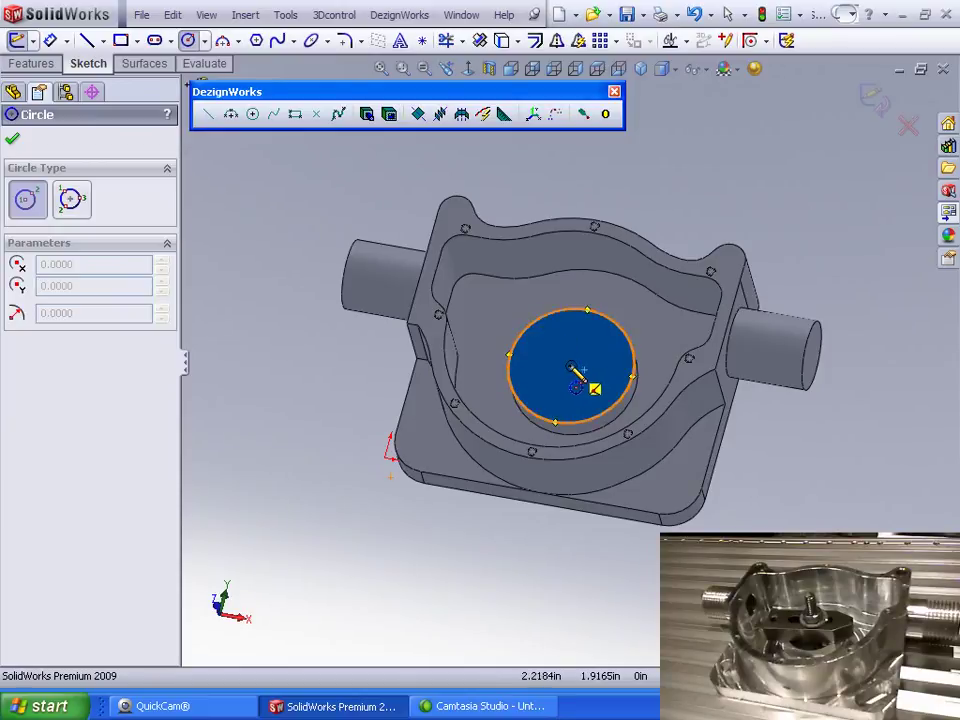
{"action": "left_click", "coordinate": [572, 367]}
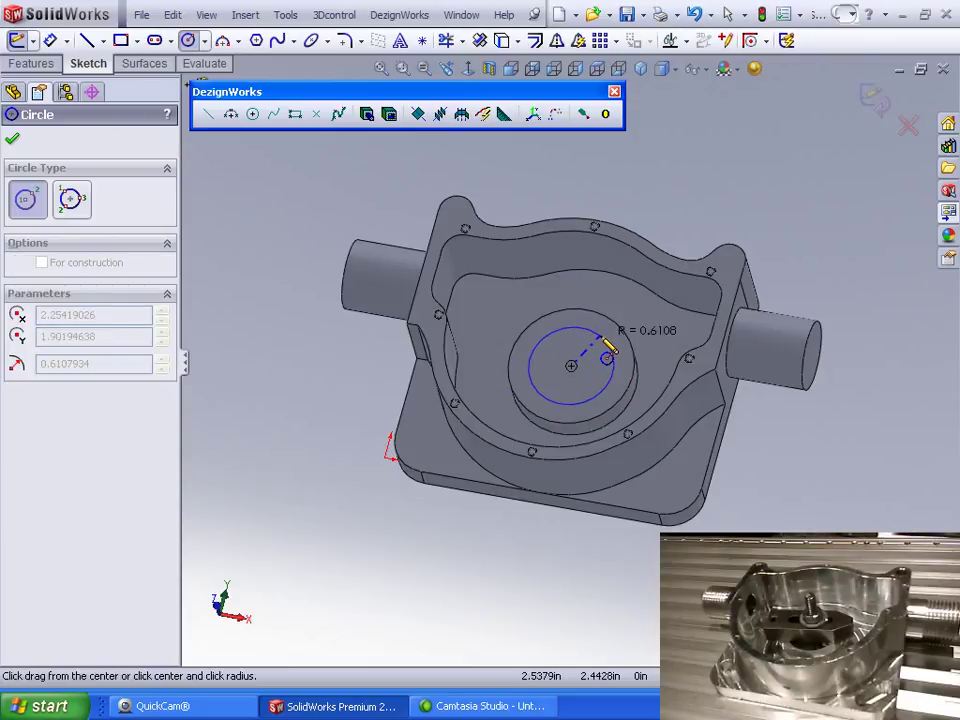
{"action": "left_click", "coordinate": [606, 352]}
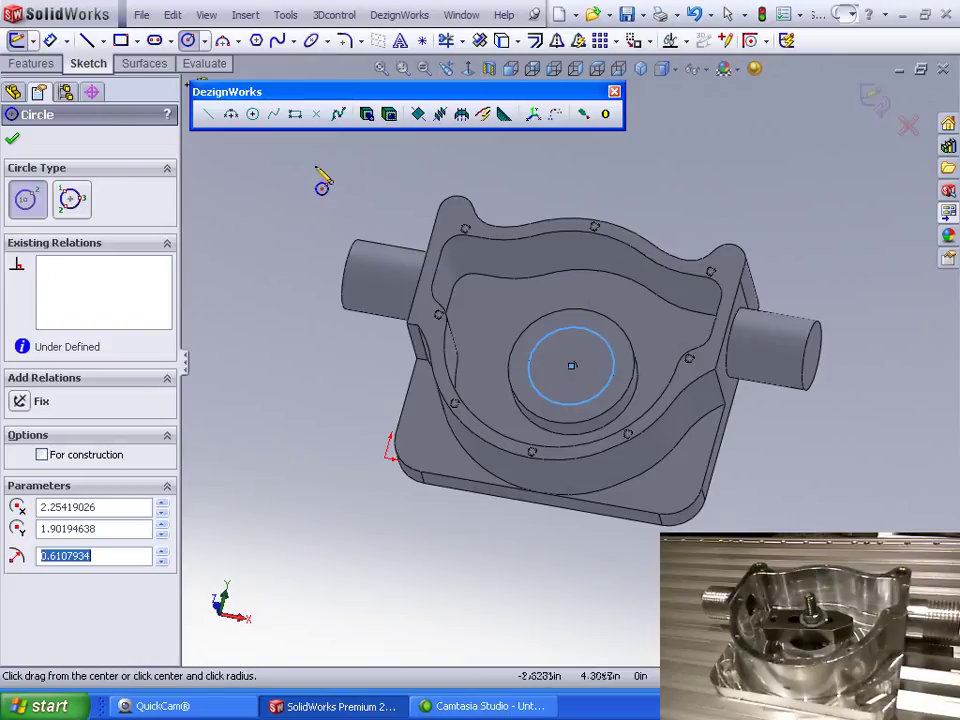
{"action": "left_click", "coordinate": [12, 139]}
Step: Dimension the diameter of the circle on top of the central boss and set it to 1.25 in
{"action": "left_click", "coordinate": [48, 40]}
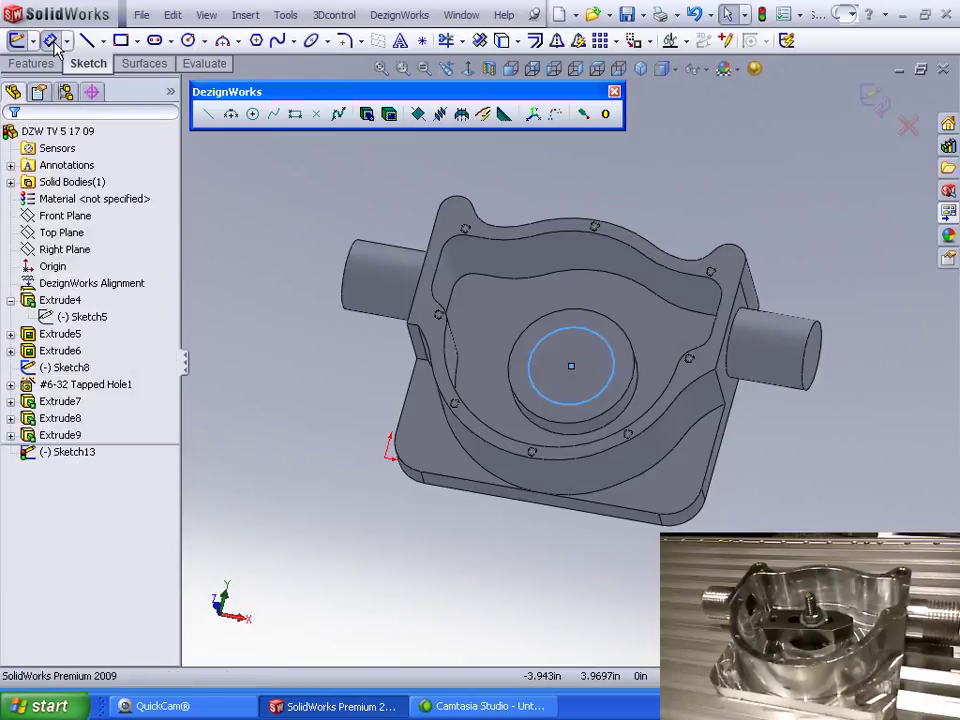
{"action": "left_click", "coordinate": [613, 352]}
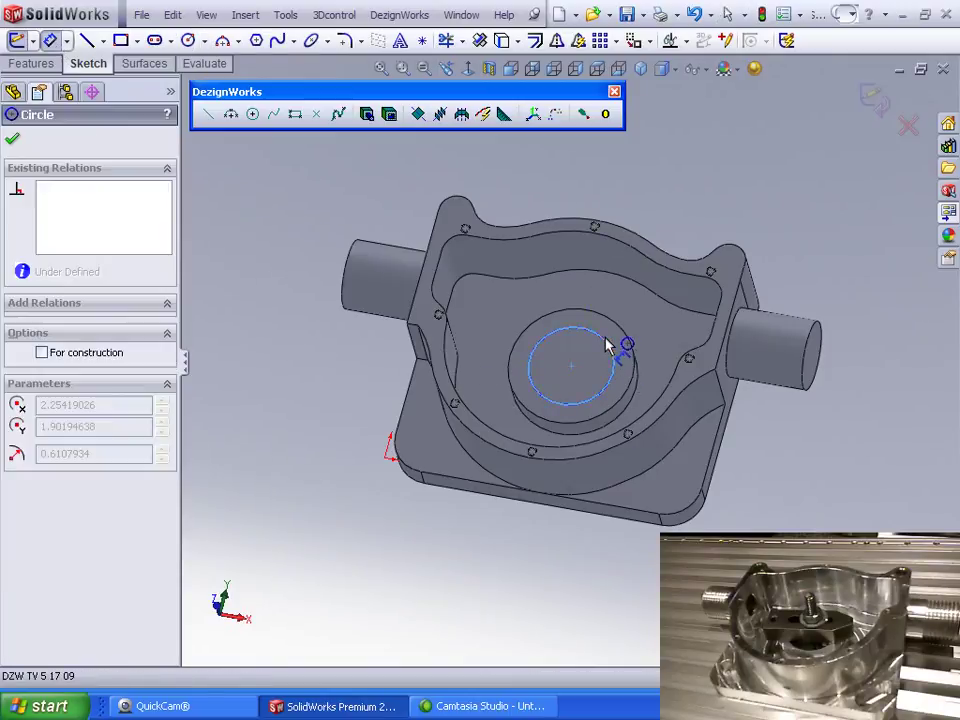
{"action": "left_click", "coordinate": [692, 180]}
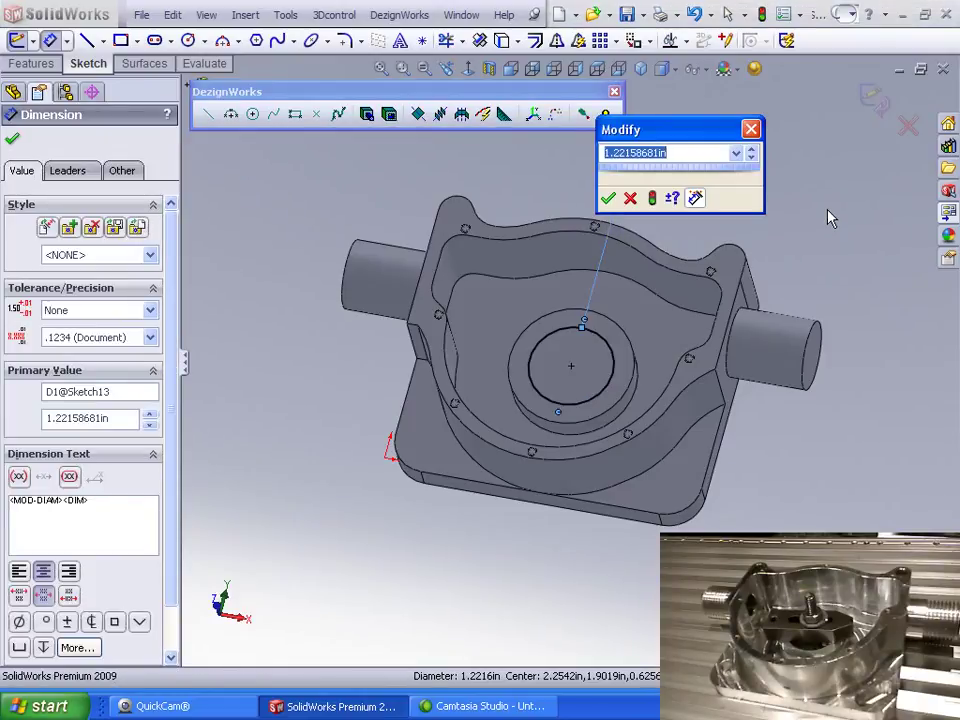
{"action": "type", "text": "1."}
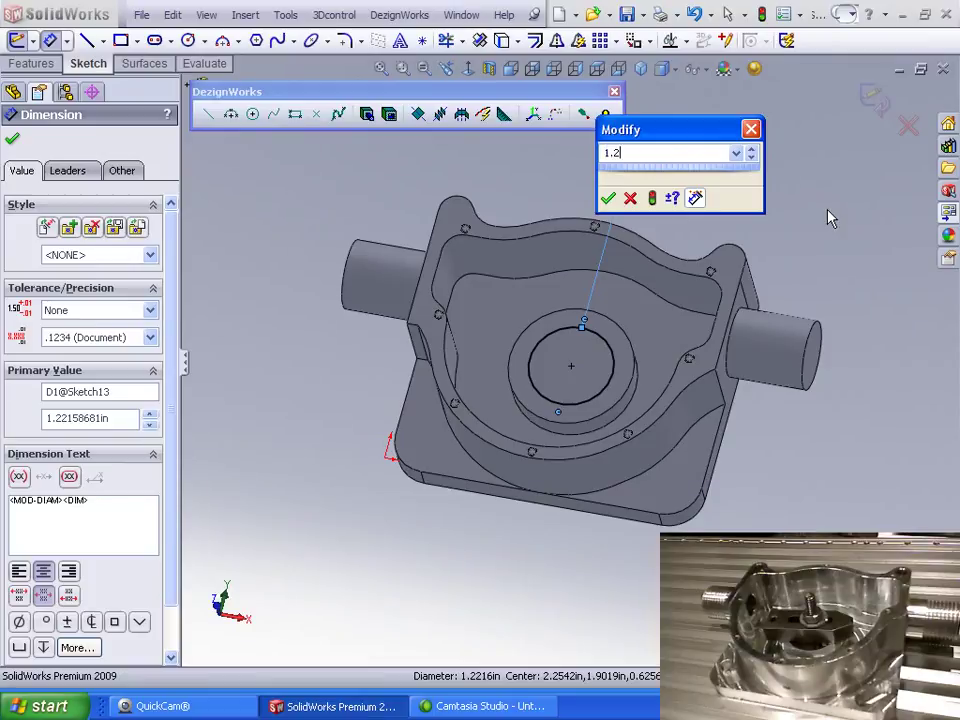
{"action": "type", "text": "25"}
{"action": "left_click", "coordinate": [607, 198]}
{"action": "middle_click_drag", "start_coordinate": [731, 213], "coordinate": [750, 208]}
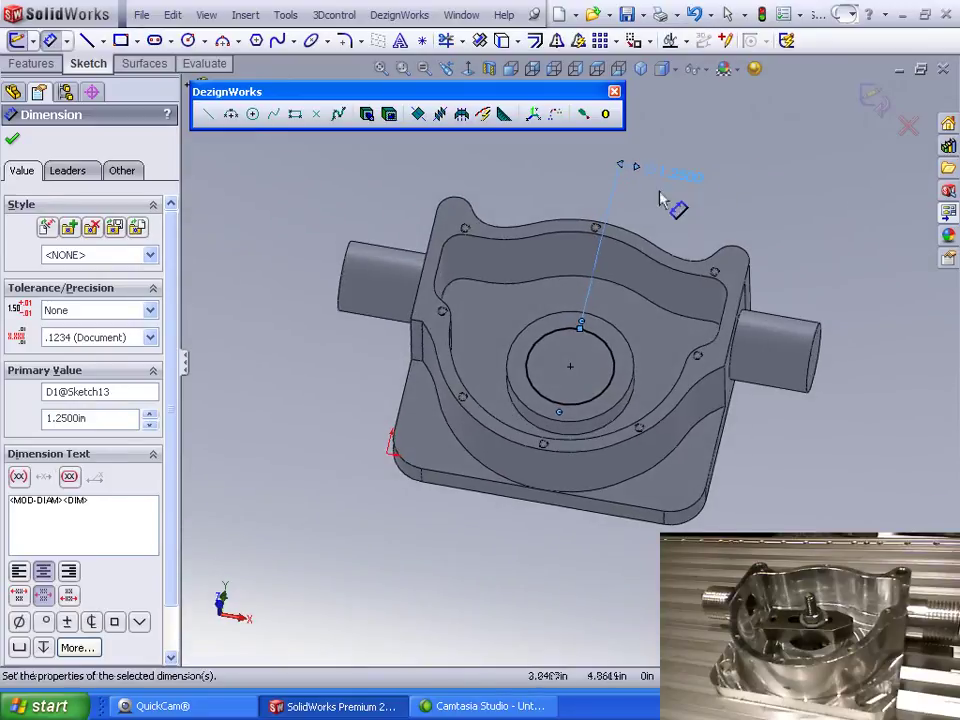
{"action": "left_click", "coordinate": [12, 141]}
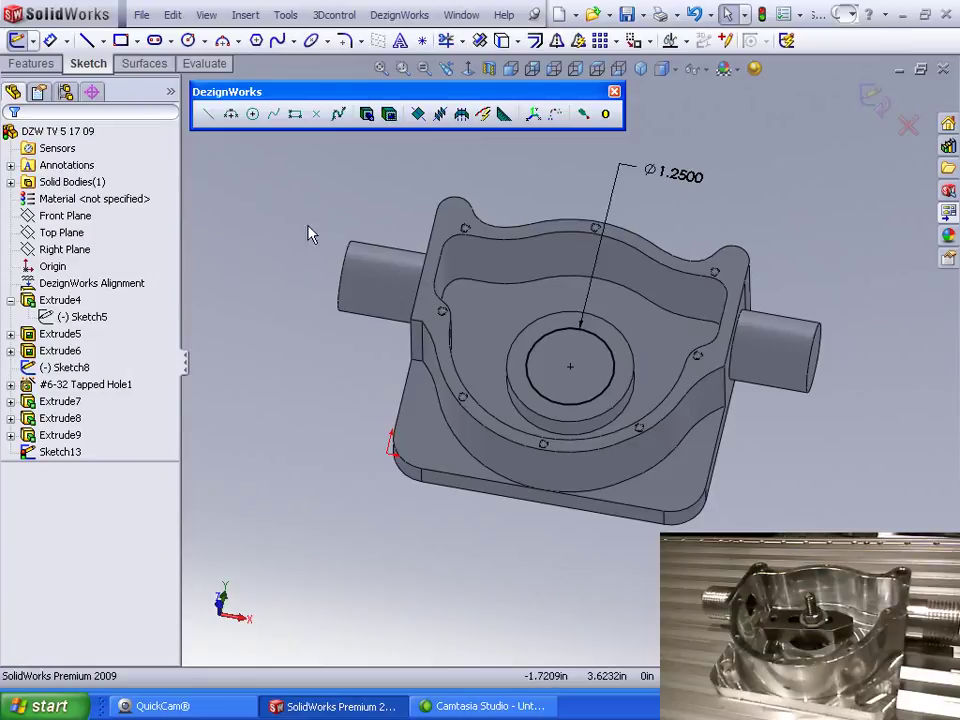
Step: Cut the circle through the central boss and the cavity floor as a round bore with DZW Extrusion
{"action": "left_click", "coordinate": [389, 114]}
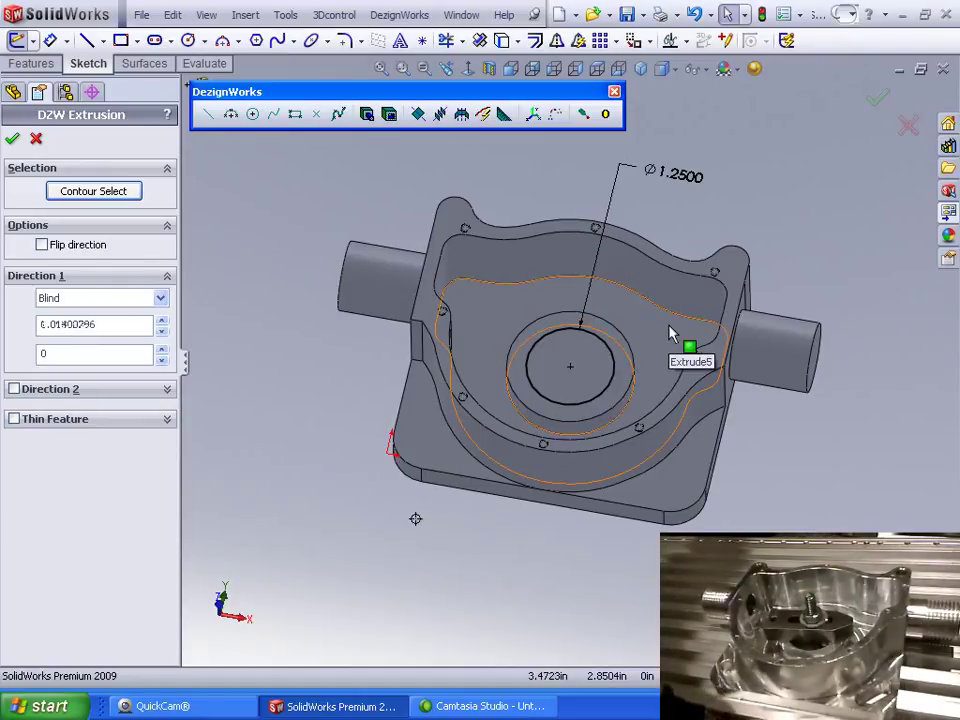
{"action": "key", "text": "Return"}
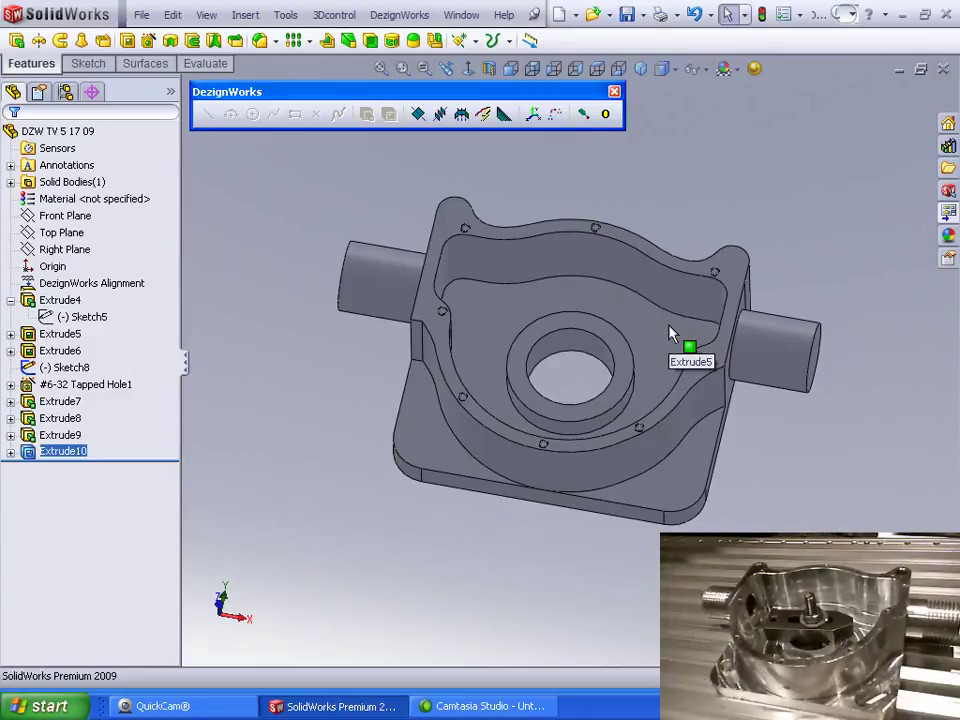
{"action": "mouse_move", "coordinate": [313, 369]}
{"action": "middle_mouse_down"}
{"action": "mouse_move", "coordinate": [313, 343]}
{"action": "mouse_move", "coordinate": [285, 326]}
{"action": "mouse_move", "coordinate": [275, 352]}
{"action": "mouse_move", "coordinate": [306, 356]}
{"action": "mouse_move", "coordinate": [315, 390]}
{"action": "middle_mouse_up"}
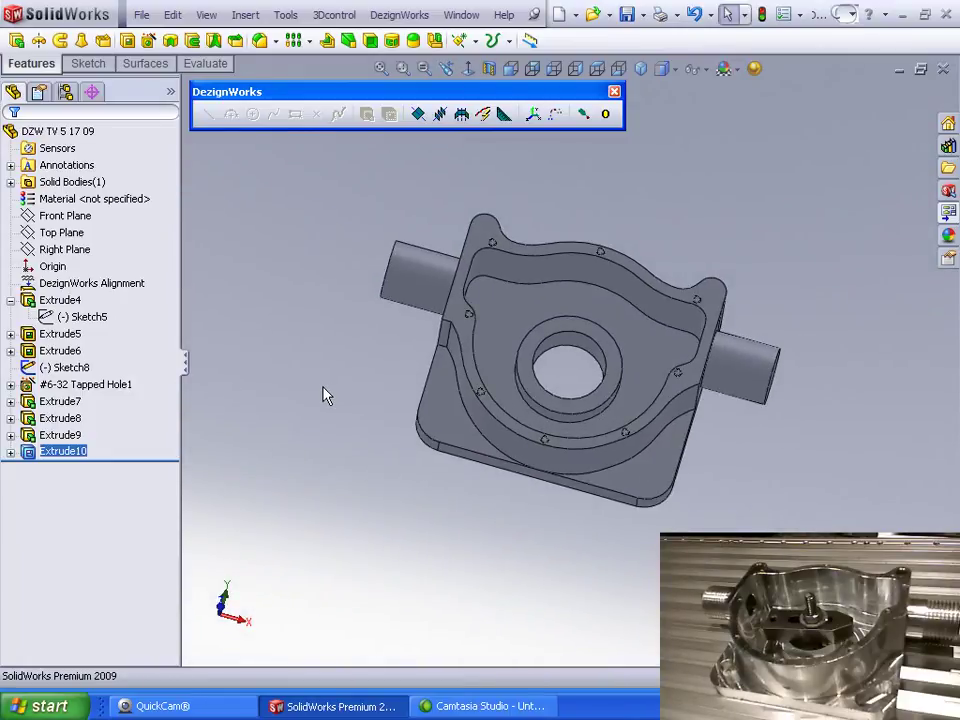
{"action": "middle_click_drag", "start_coordinate": [322, 392], "coordinate": [299, 393]}
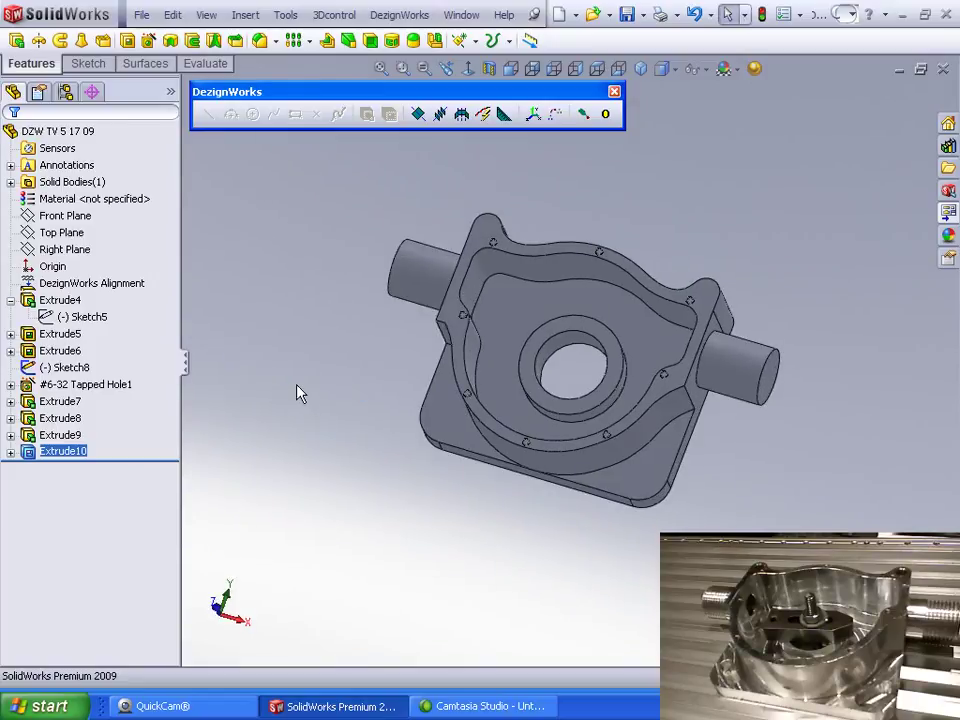